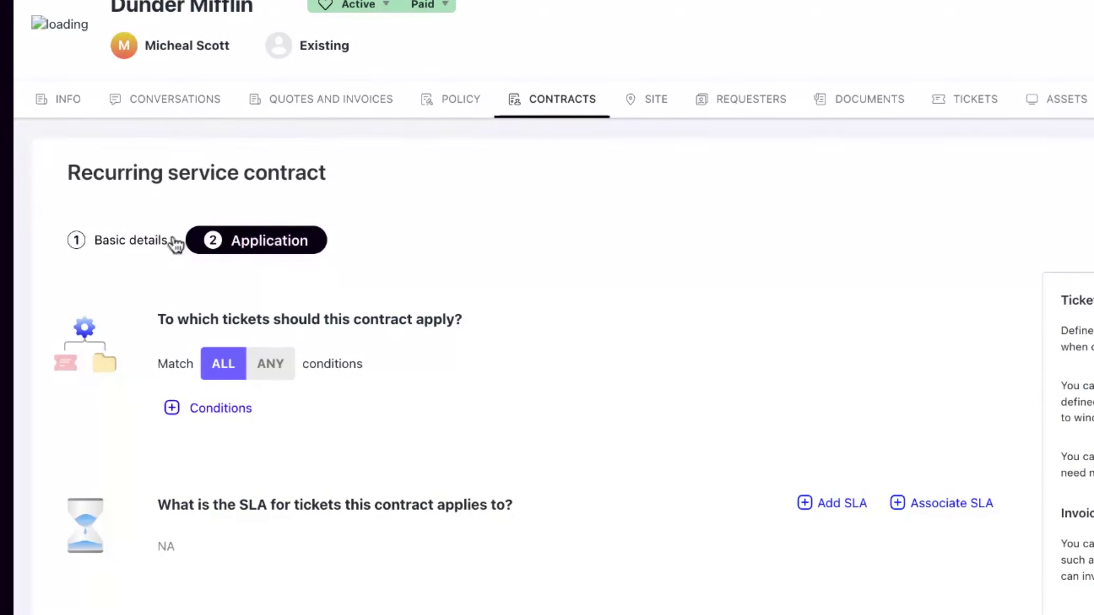
# Go back to the contract's basic details and choose Gold Plan as the package being provided
pyautogui.click(164, 242)
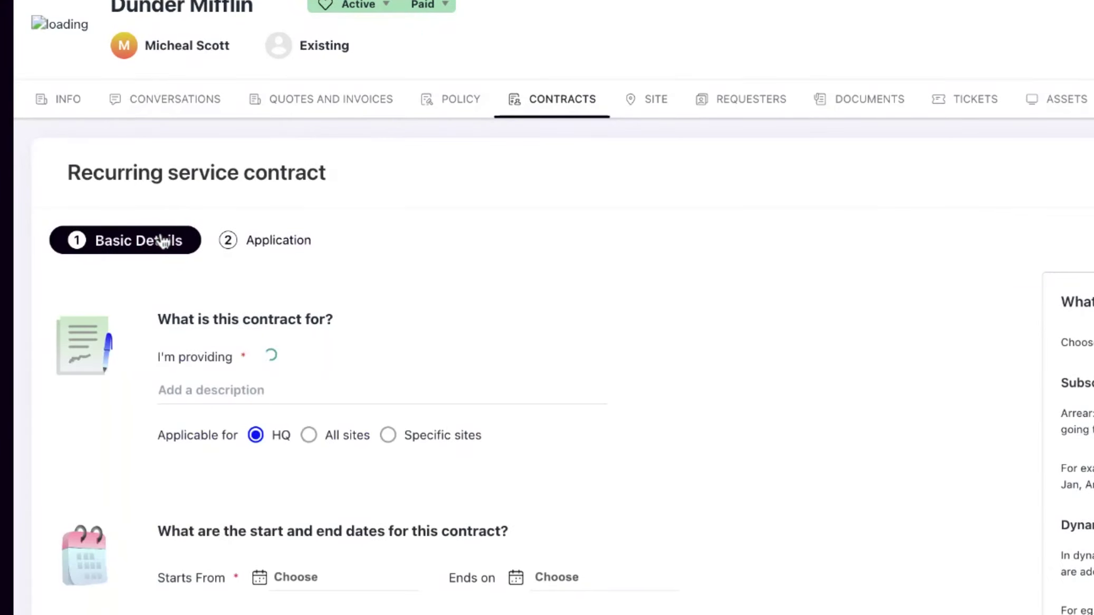
pyautogui.click(292, 362)
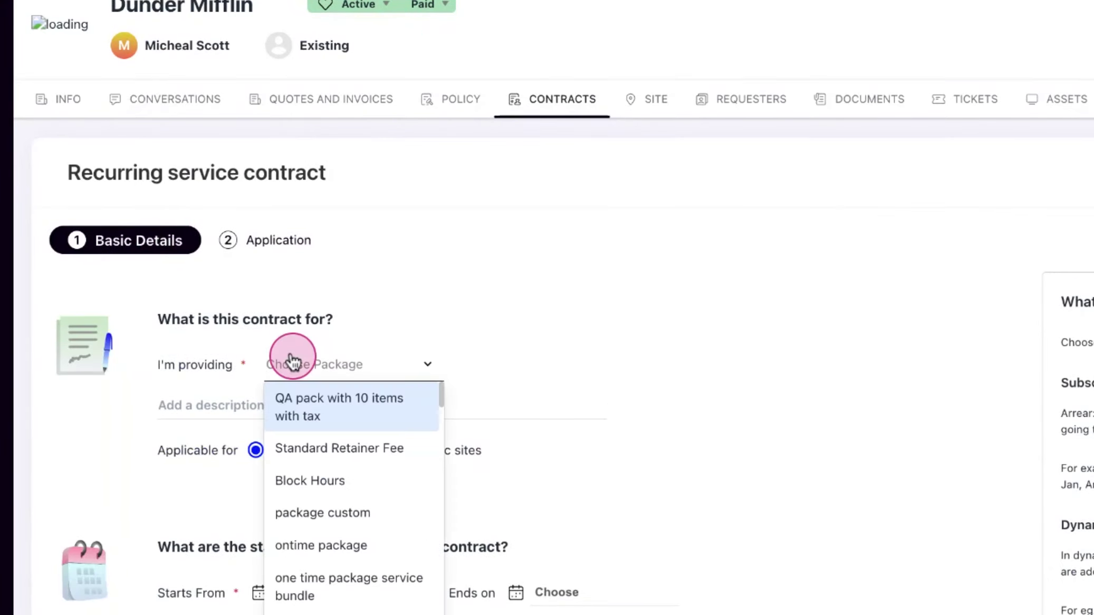
pyautogui.scroll(-3, 350, 522)
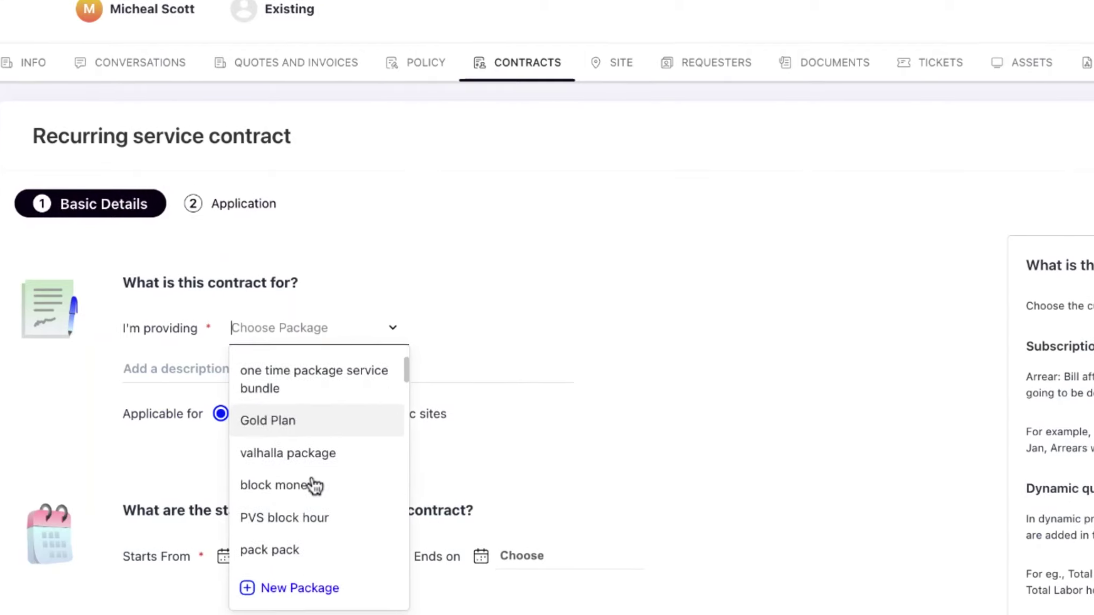
pyautogui.scroll(-3, 315, 485)
pyautogui.scroll(2, 315, 485)
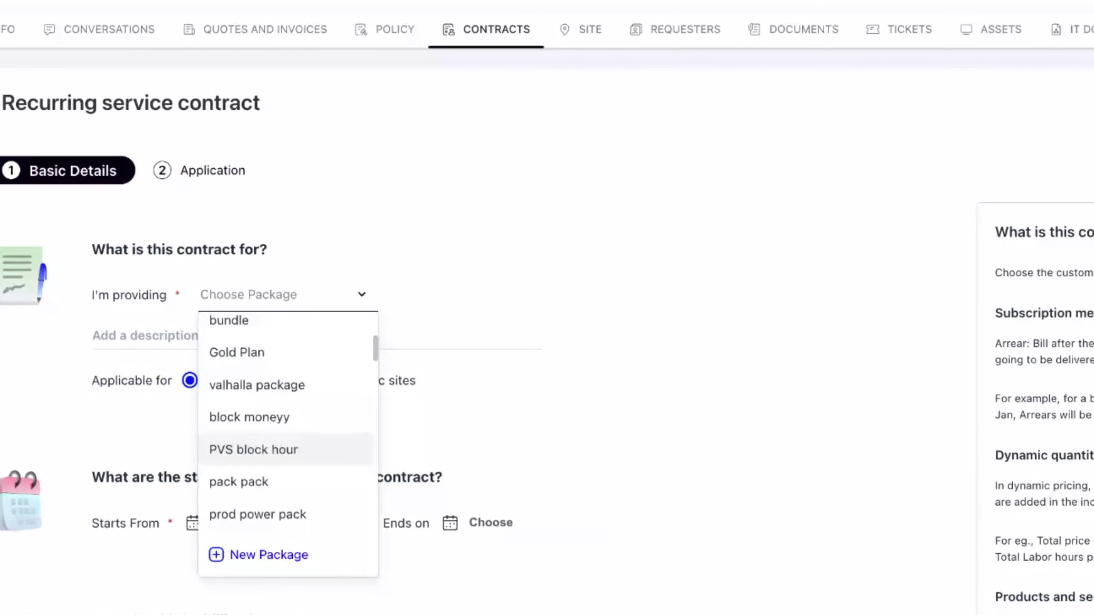
pyautogui.click(277, 353)
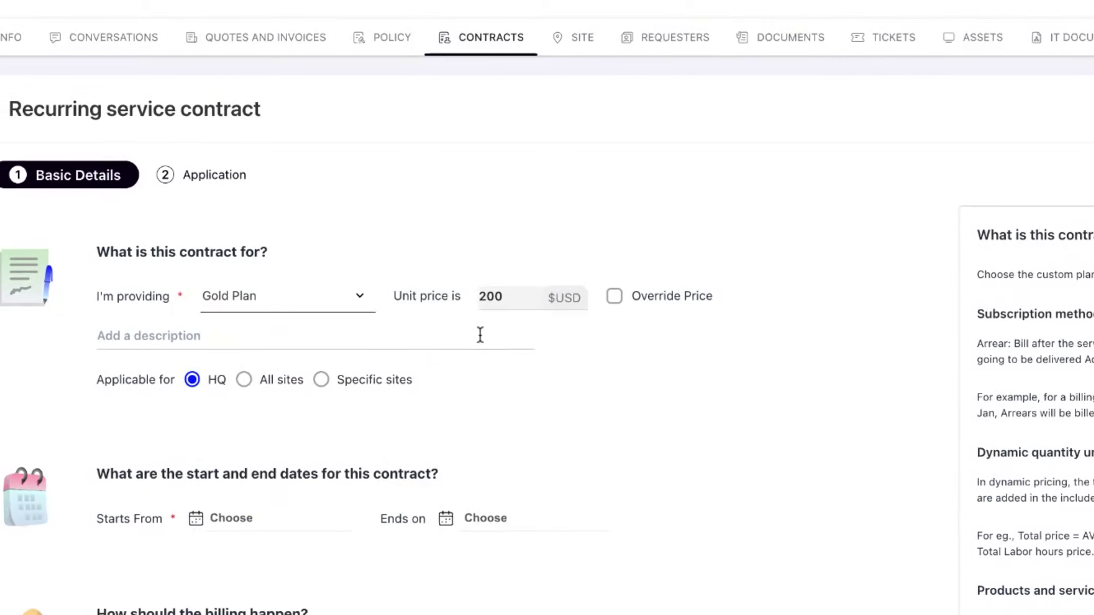
pyautogui.click(480, 334)
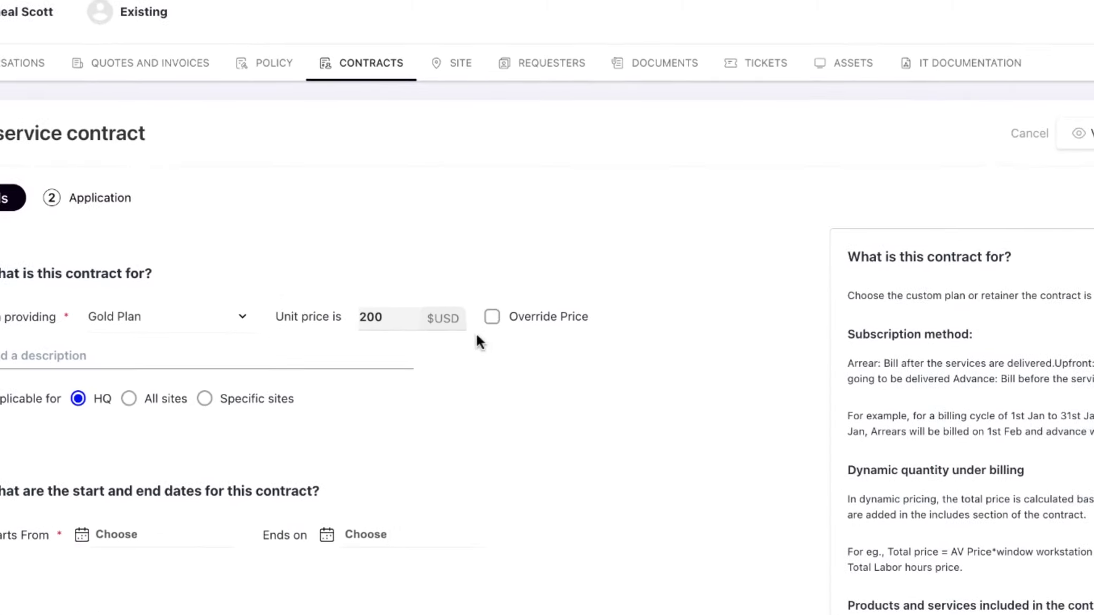
# Override the package price, confirm the change, and set the unit price to 250 USD
pyautogui.click(495, 315)
pyautogui.click(801, 362)
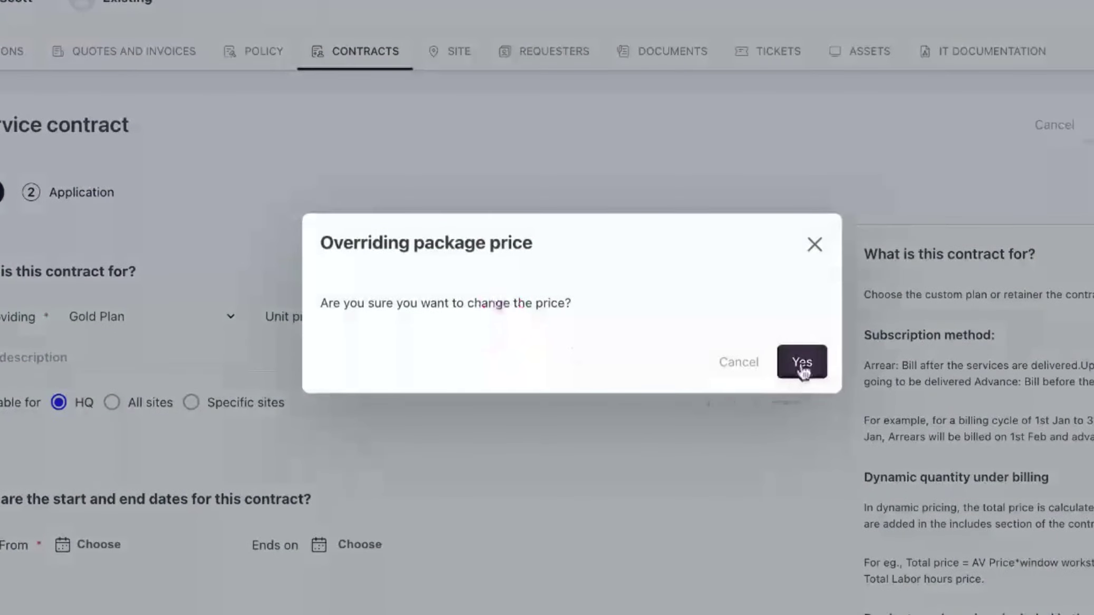
pyautogui.click(378, 318)
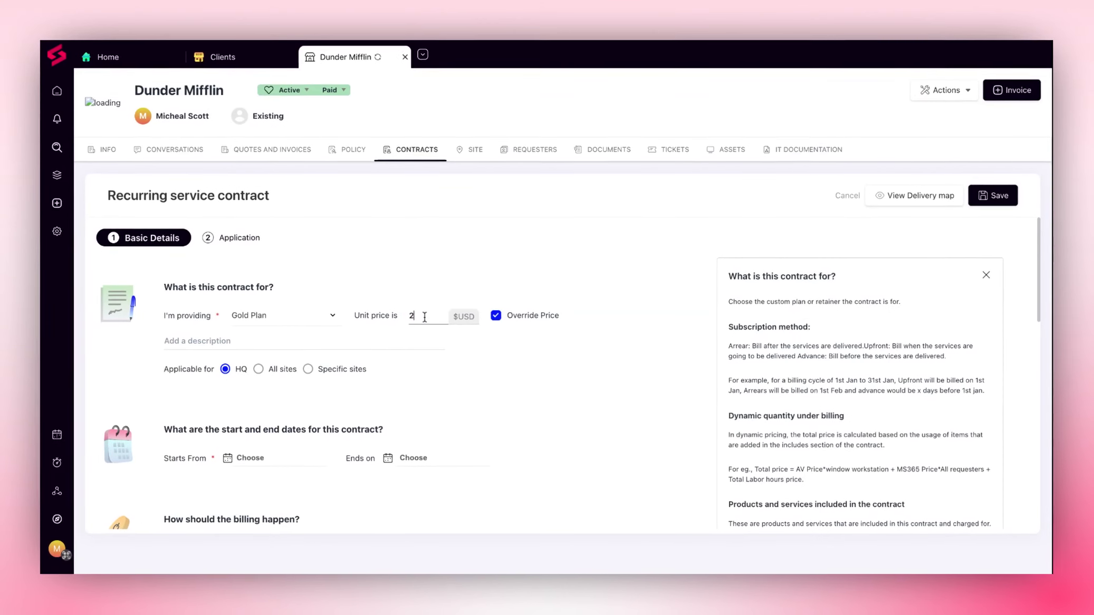
pyautogui.press('BackSpace')
pyautogui.press('BackSpace')
pyautogui.write('50')
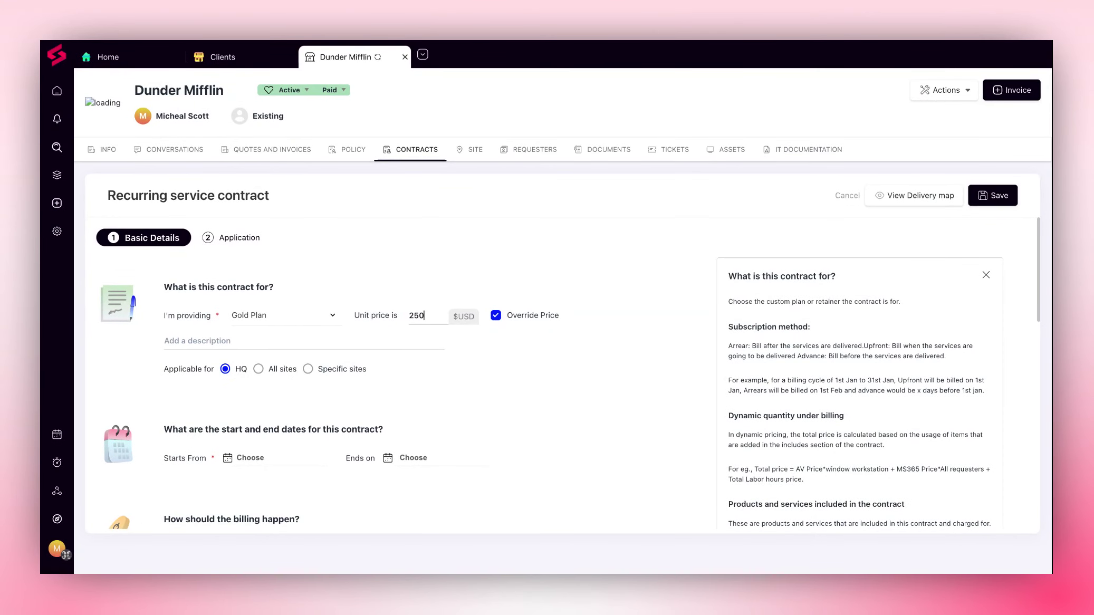
# Make the contract applicable to specific sites and select the Scranton HQ site
pyautogui.scroll(-1, 195, 377)
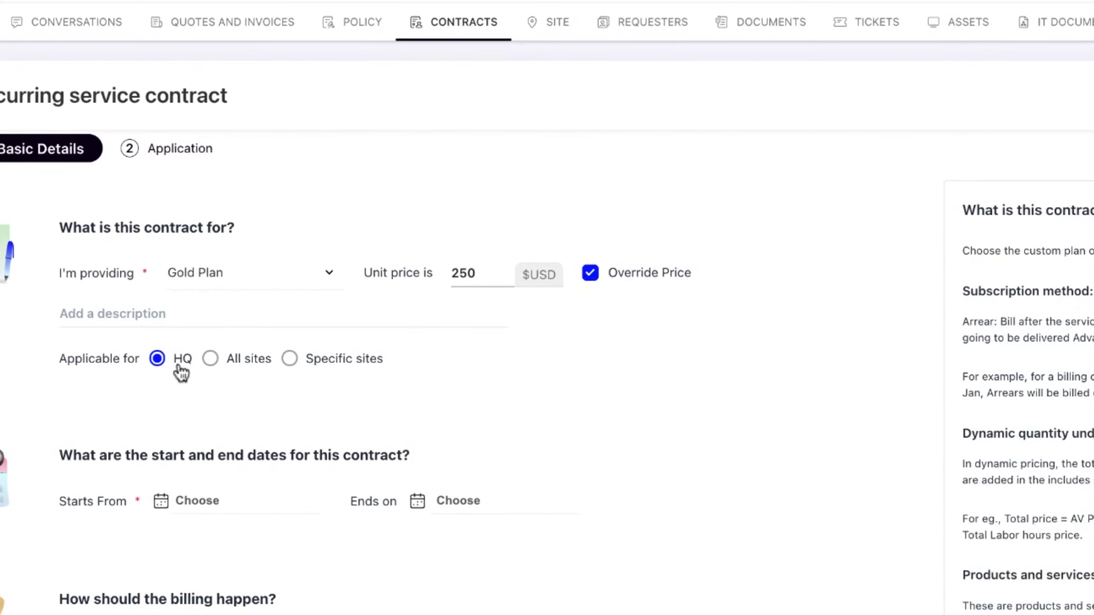
pyautogui.click(338, 365)
pyautogui.click(422, 364)
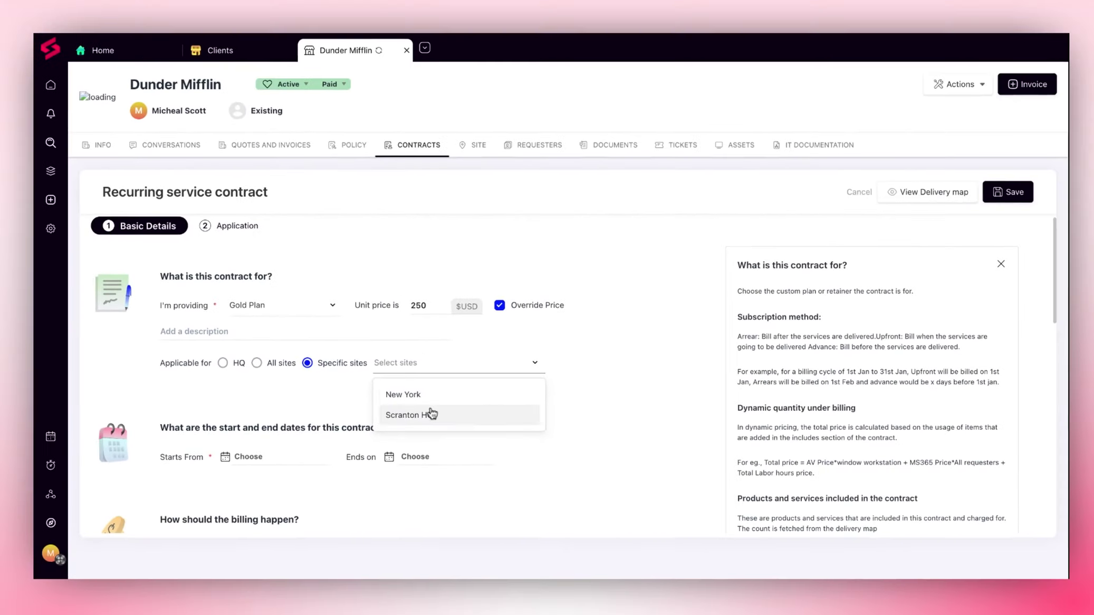
pyautogui.click(417, 415)
# Set the contract to run from Jan 01, 2025 to Jan 31, 2025, with an expiry reminder 6 days before
pyautogui.scroll(-5, 433, 401)
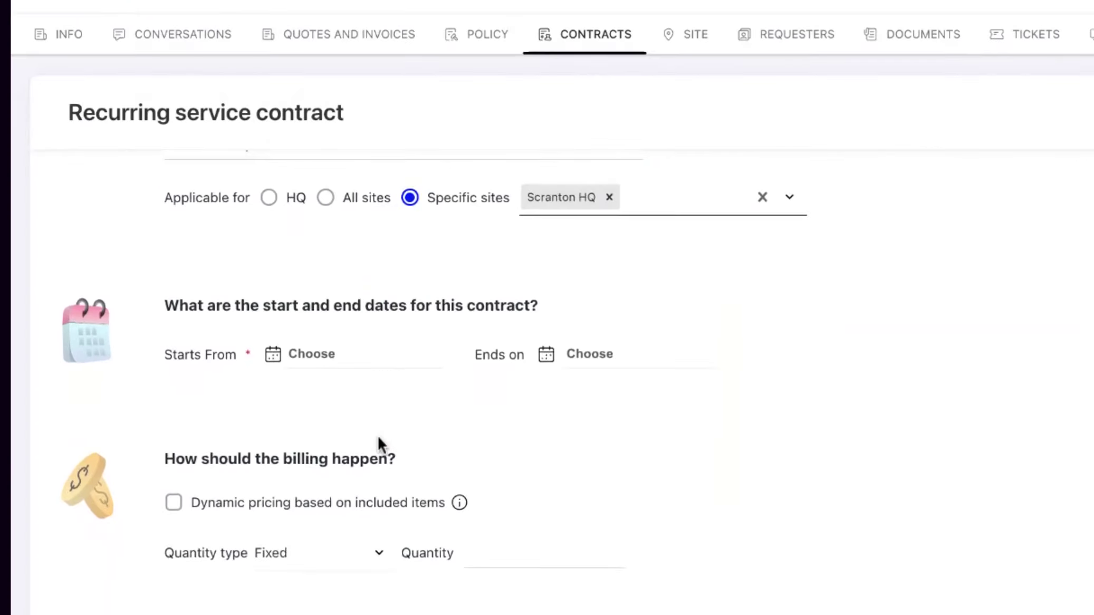
pyautogui.click(319, 354)
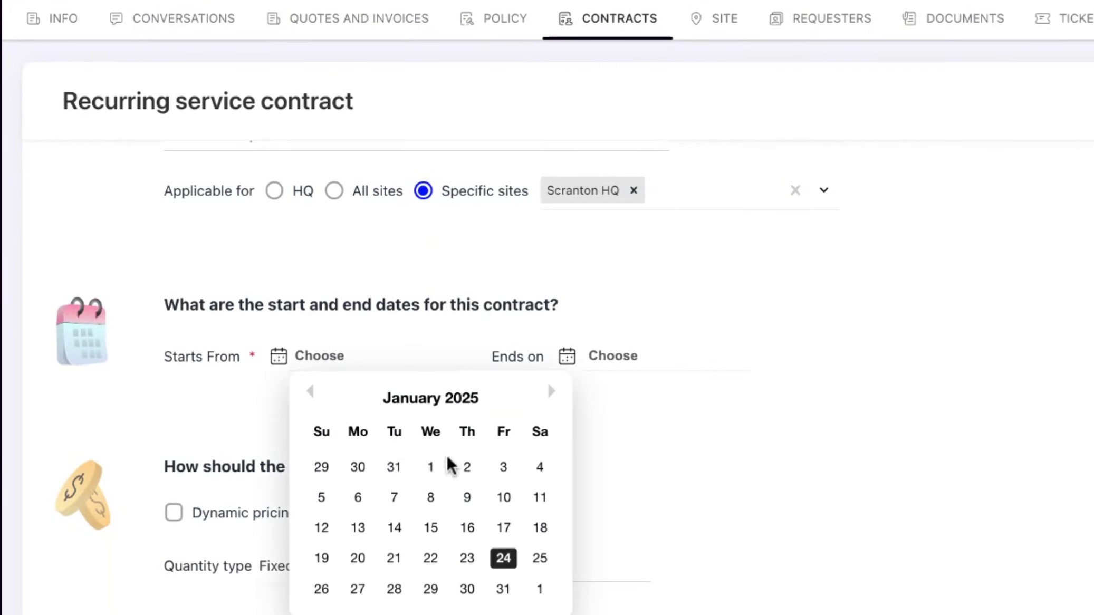
pyautogui.click(431, 467)
pyautogui.click(612, 355)
pyautogui.click(798, 609)
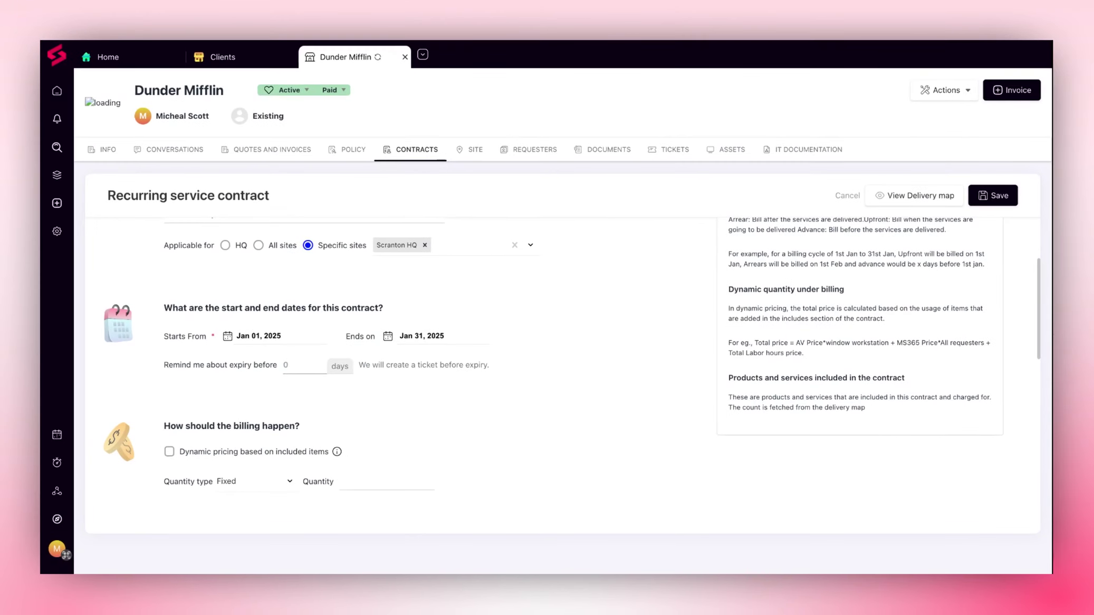
pyautogui.write('6')
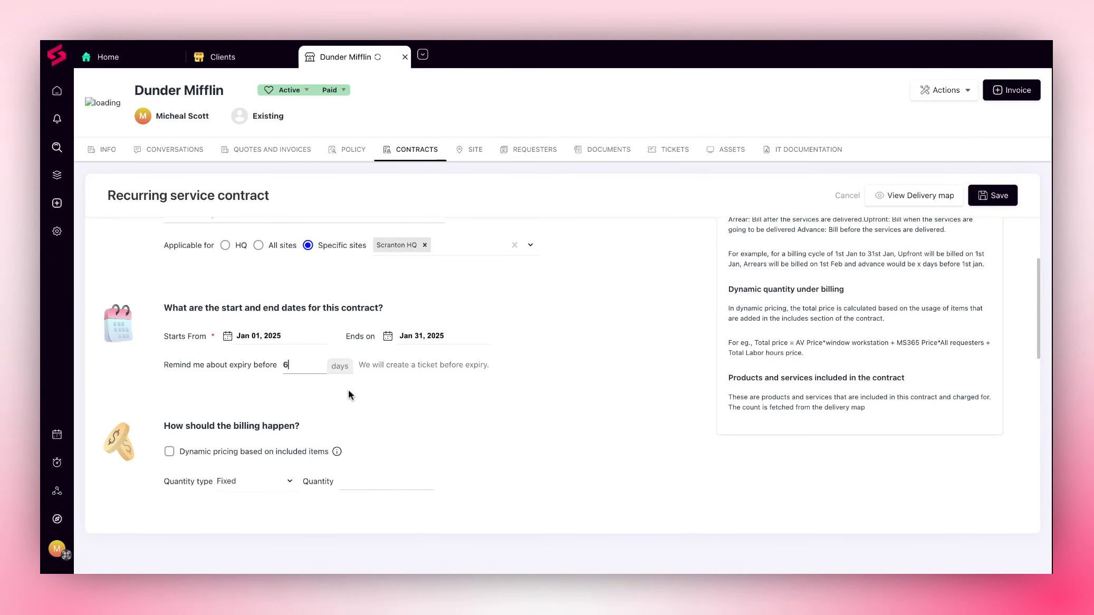
# Try dynamic pricing based on included items for the contract's billing
pyautogui.scroll(-2, 350, 390)
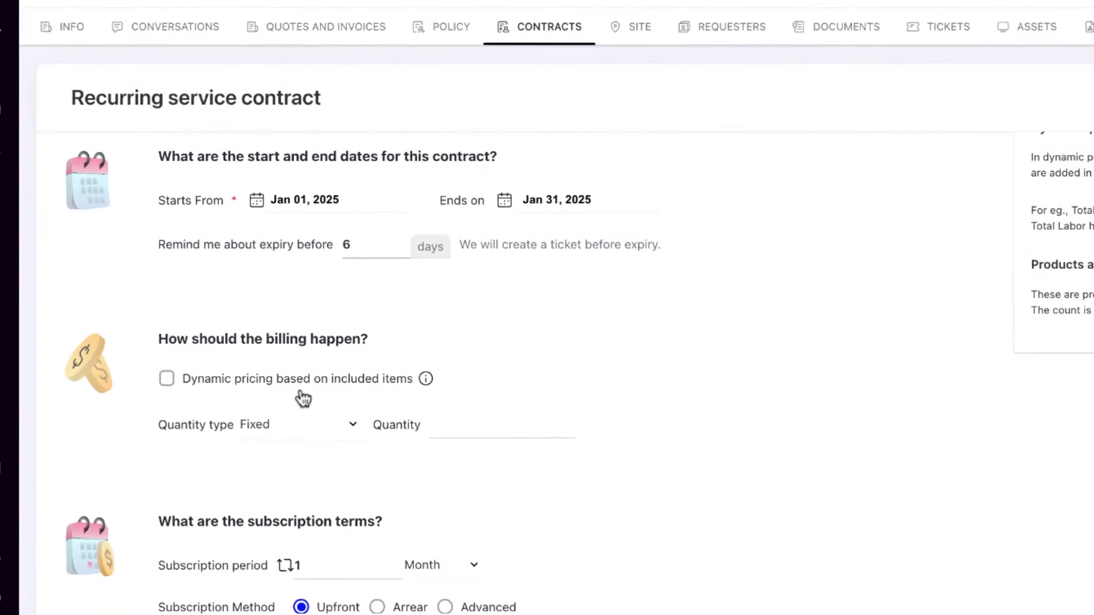
pyautogui.click(185, 360)
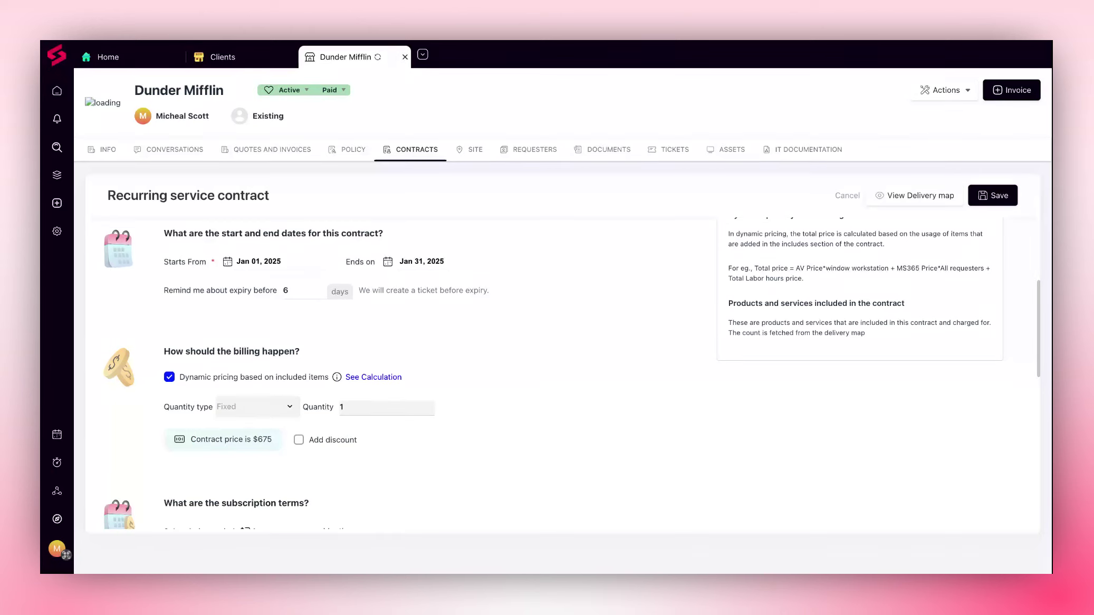
pyautogui.scroll(-1, 553, 374)
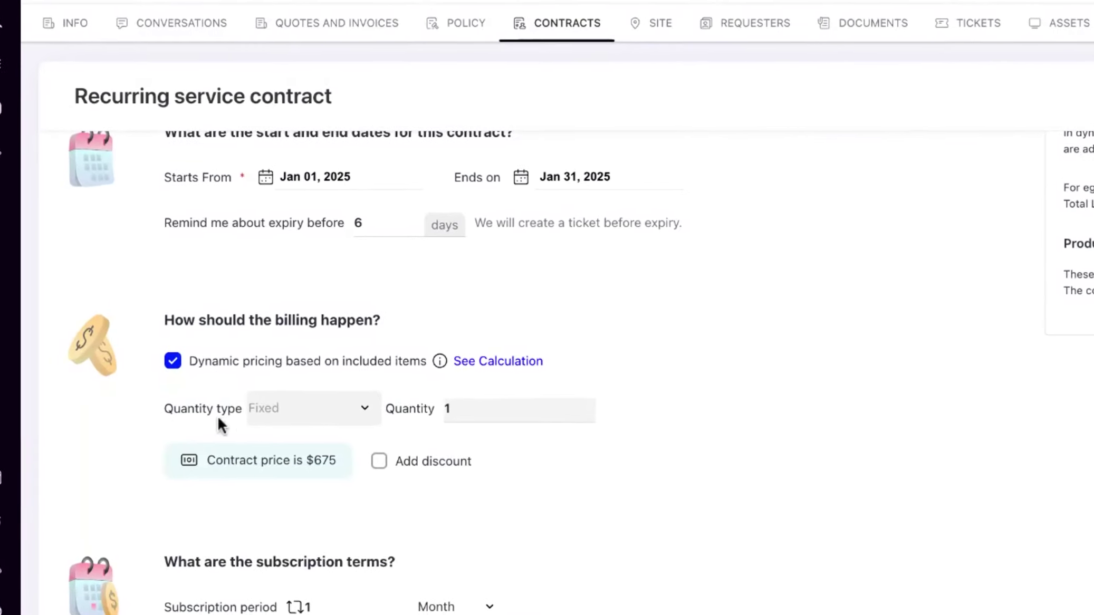
pyautogui.click(169, 362)
# Set the billing quantity type to Dynamic, billed for All Sites
pyautogui.click(306, 416)
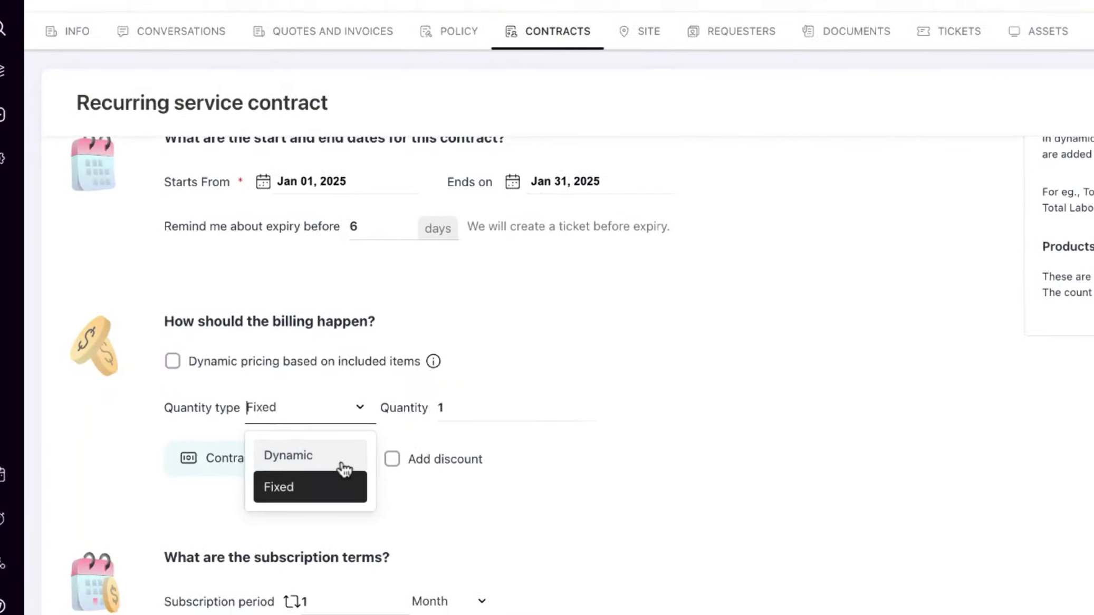
pyautogui.click(344, 468)
pyautogui.click(482, 417)
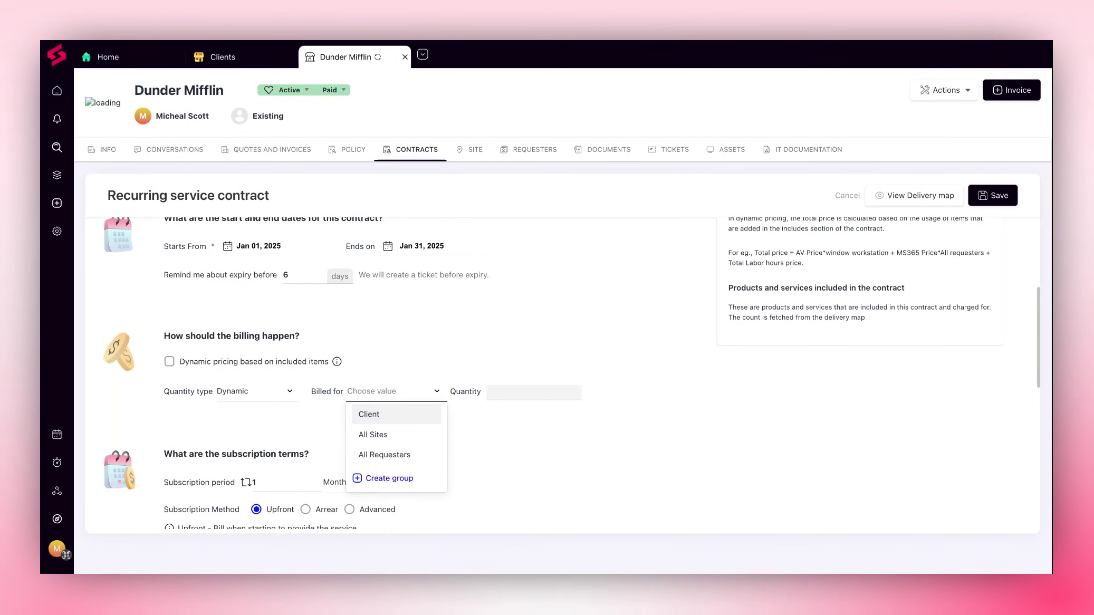
pyautogui.click(401, 434)
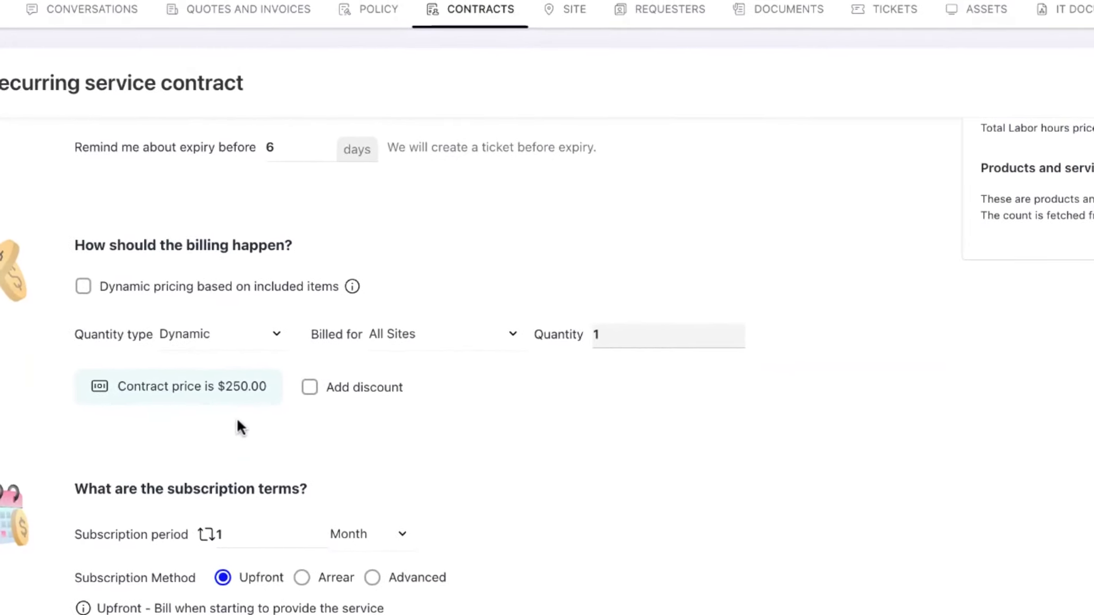
# Add a 5% discount to the contract price
pyautogui.click(306, 387)
pyautogui.click(465, 391)
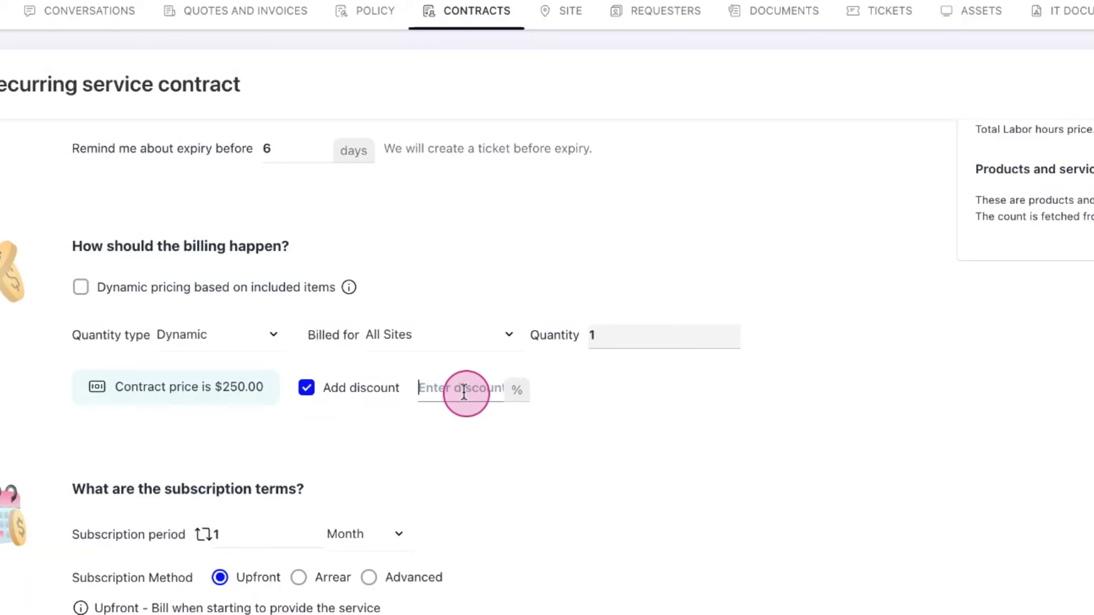
pyautogui.write('5')
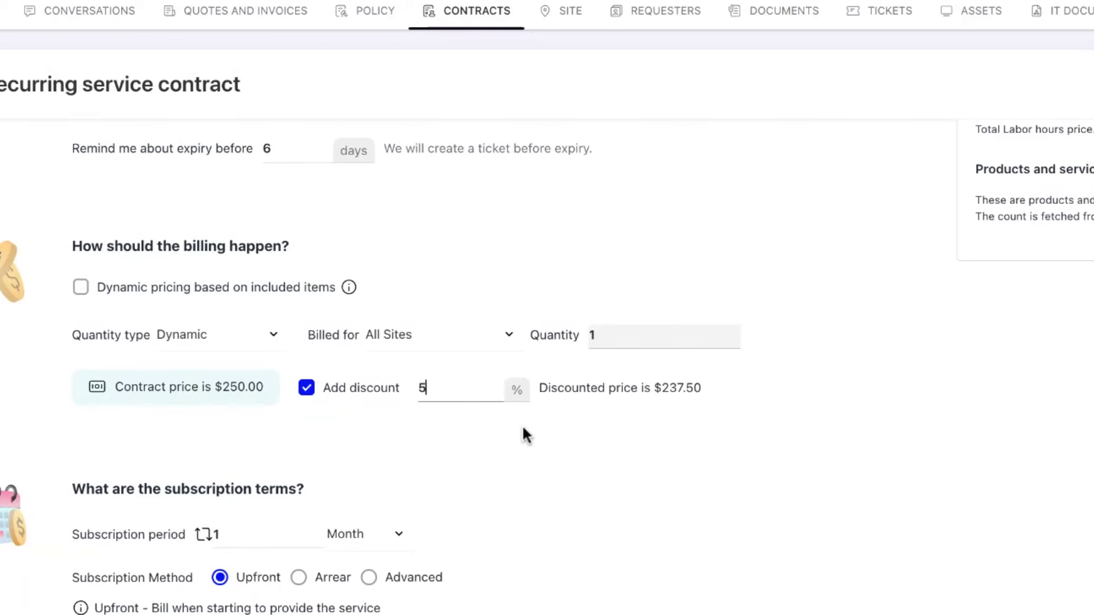
# Set the subscription period to 4 weeks in the subscription terms
pyautogui.scroll(-1, 524, 428)
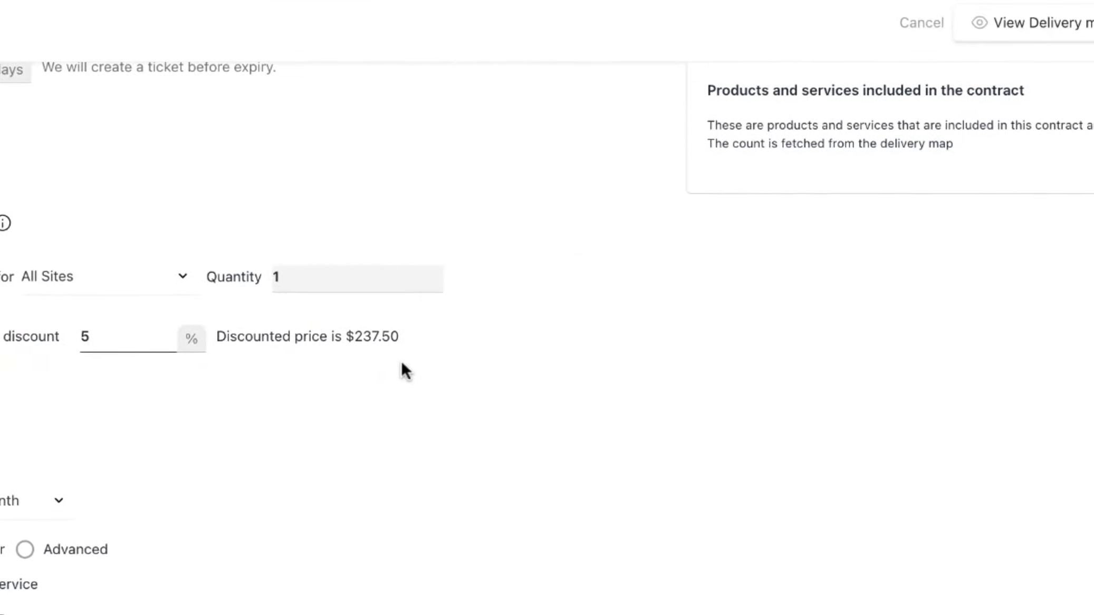
pyautogui.scroll(-1, 400, 359)
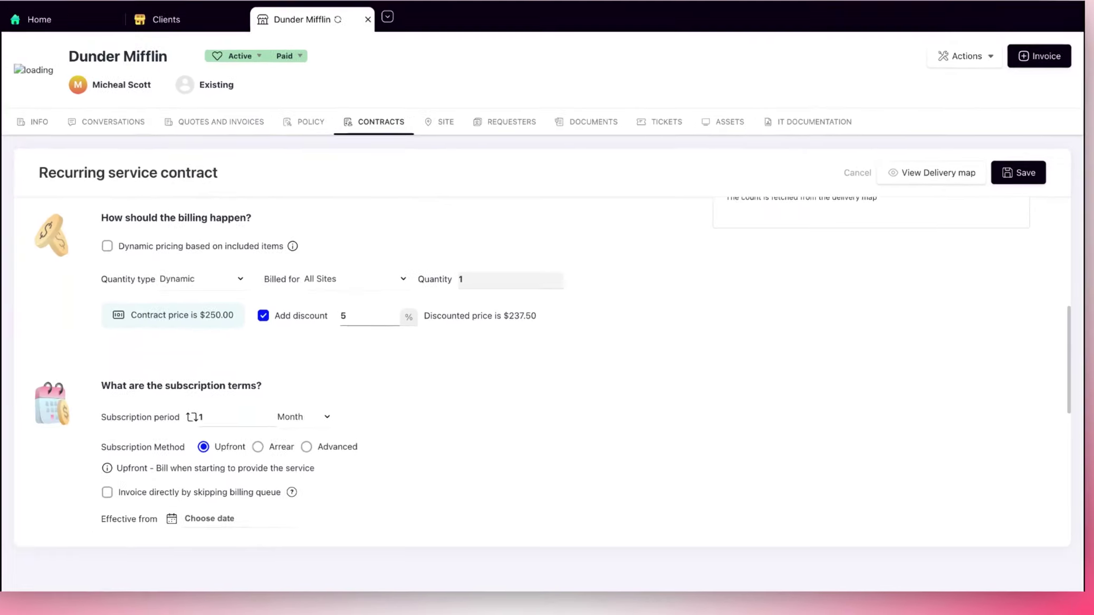
pyautogui.scroll(-2, 401, 360)
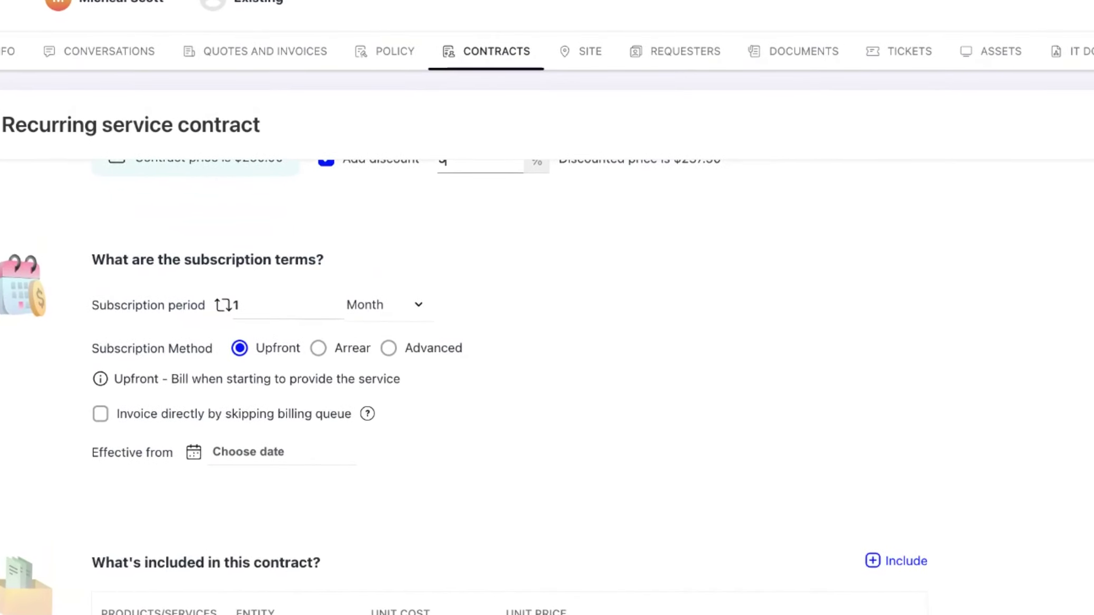
pyautogui.click(278, 311)
pyautogui.press('BackSpace')
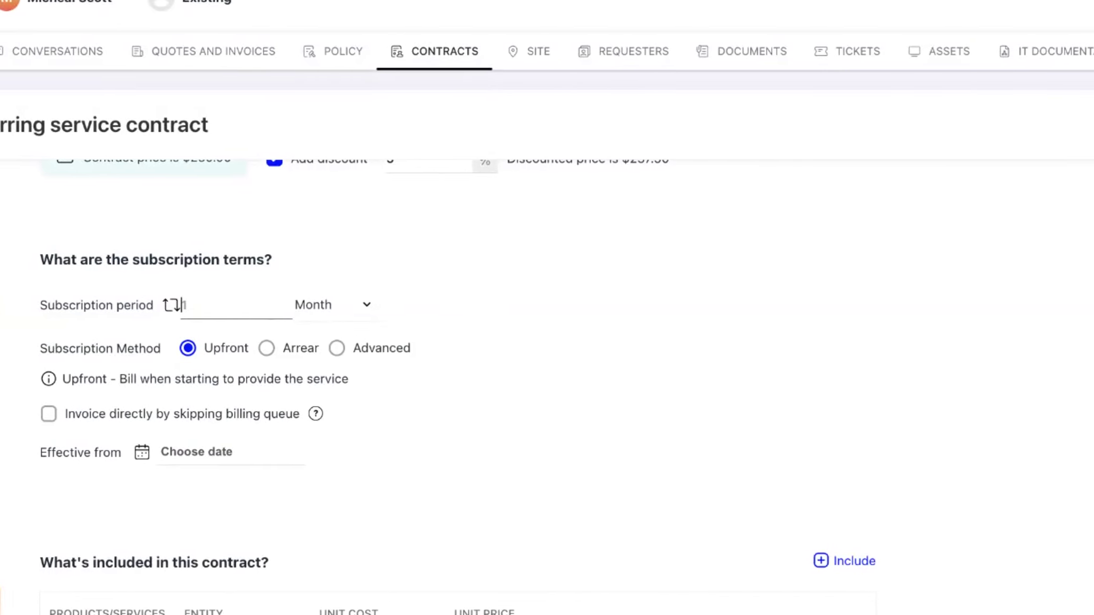
pyautogui.write('4')
pyautogui.click(370, 315)
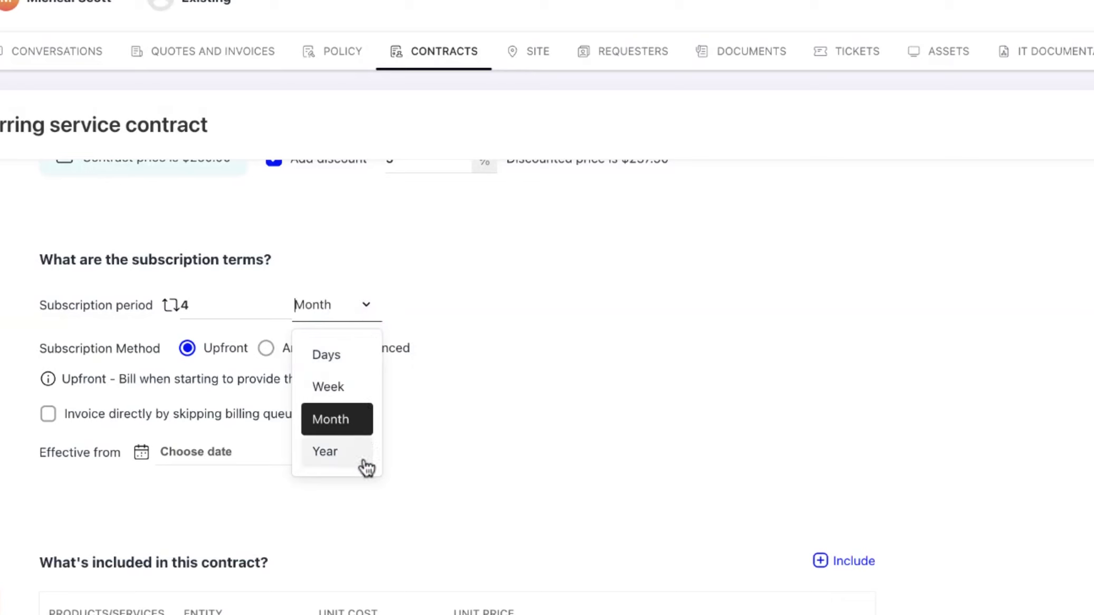
pyautogui.click(356, 394)
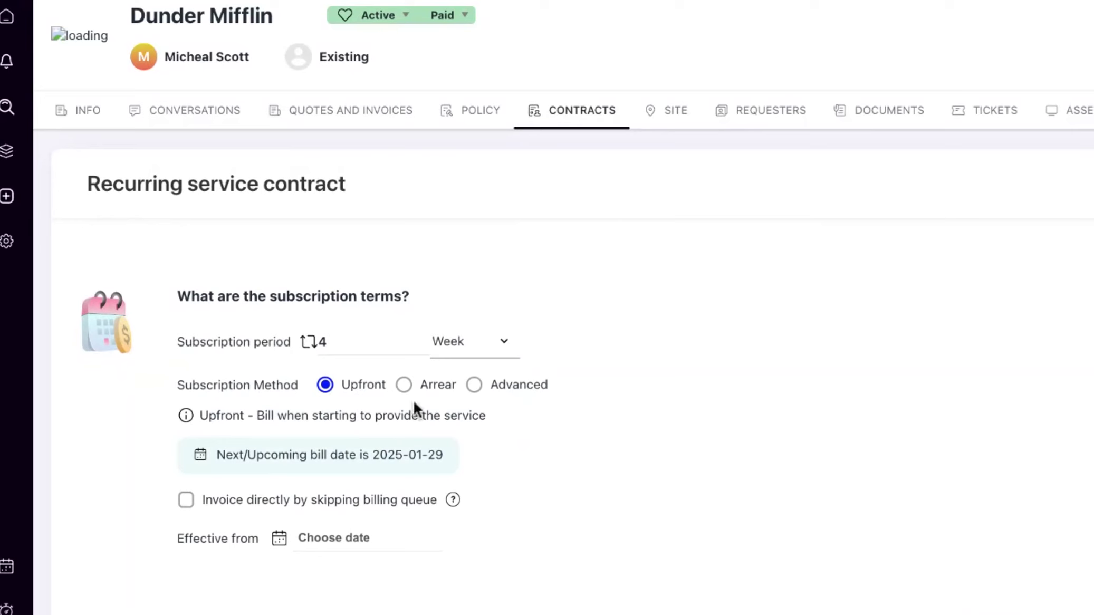
# Set the subscription method to Advanced, billing 10 days before the service
pyautogui.click(410, 386)
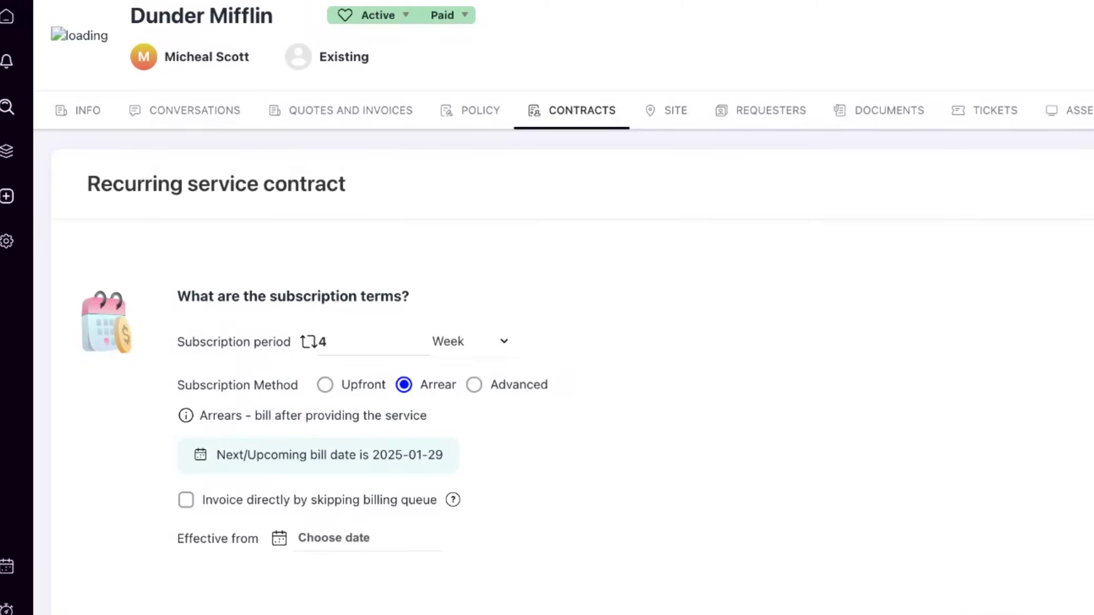
pyautogui.click(497, 398)
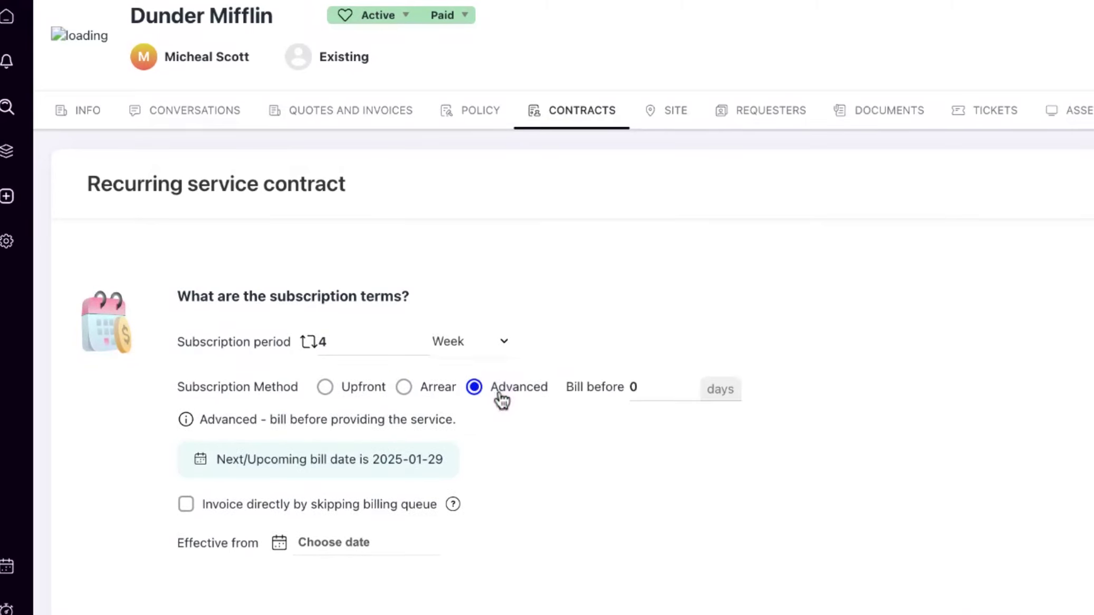
pyautogui.click(636, 387)
pyautogui.write('1')
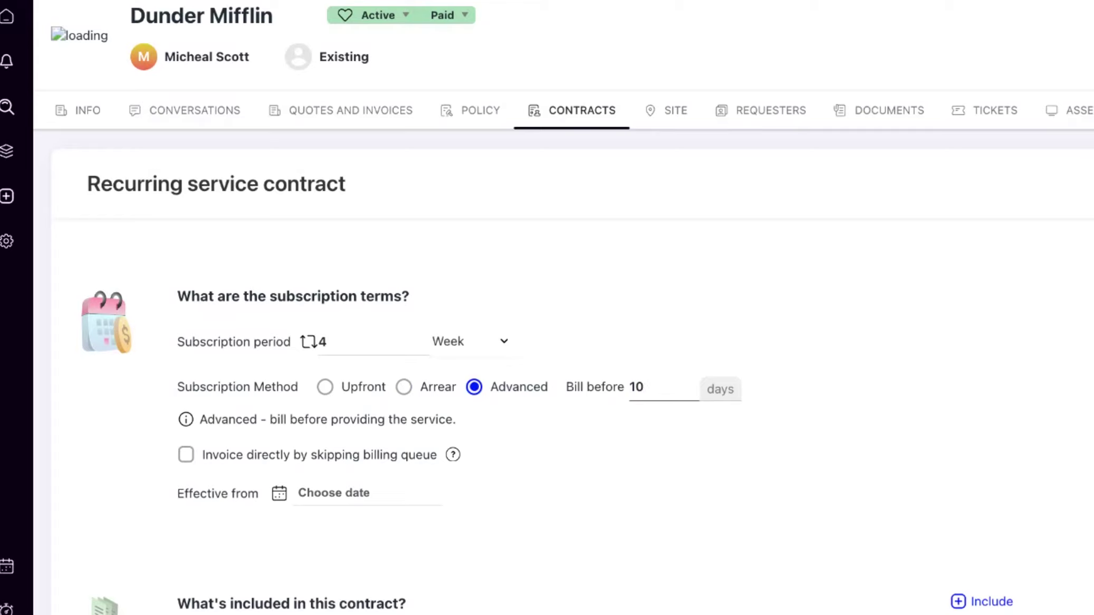
# Enable direct invoicing that skips the billing queue and make the subscription effective from Jan 10, 2025
pyautogui.scroll(-1, 372, 448)
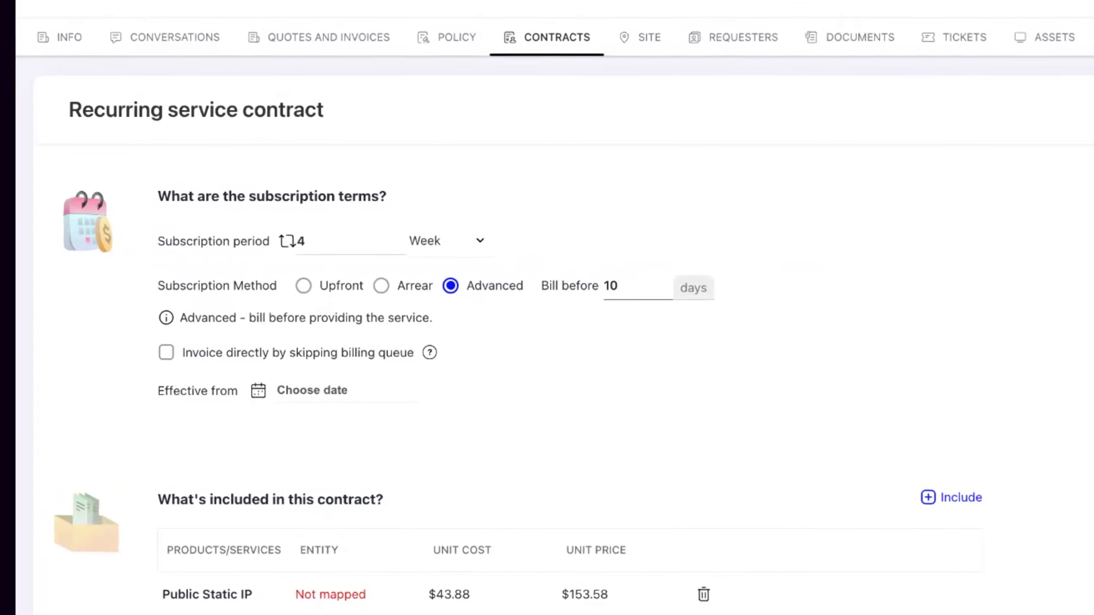
pyautogui.click(166, 351)
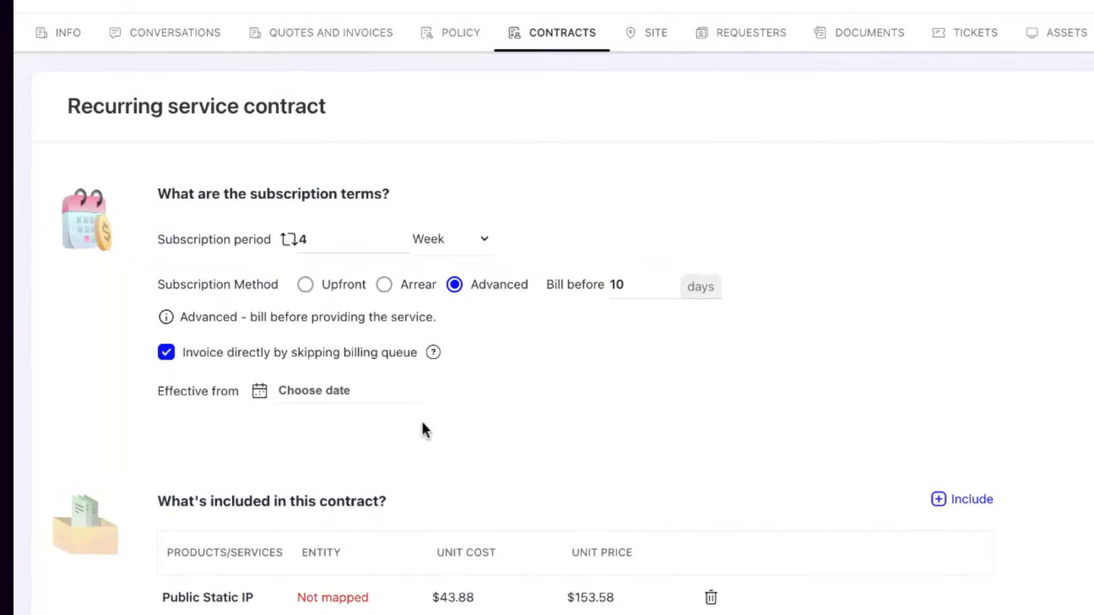
pyautogui.scroll(-1, 420, 422)
pyautogui.click(349, 363)
pyautogui.click(463, 501)
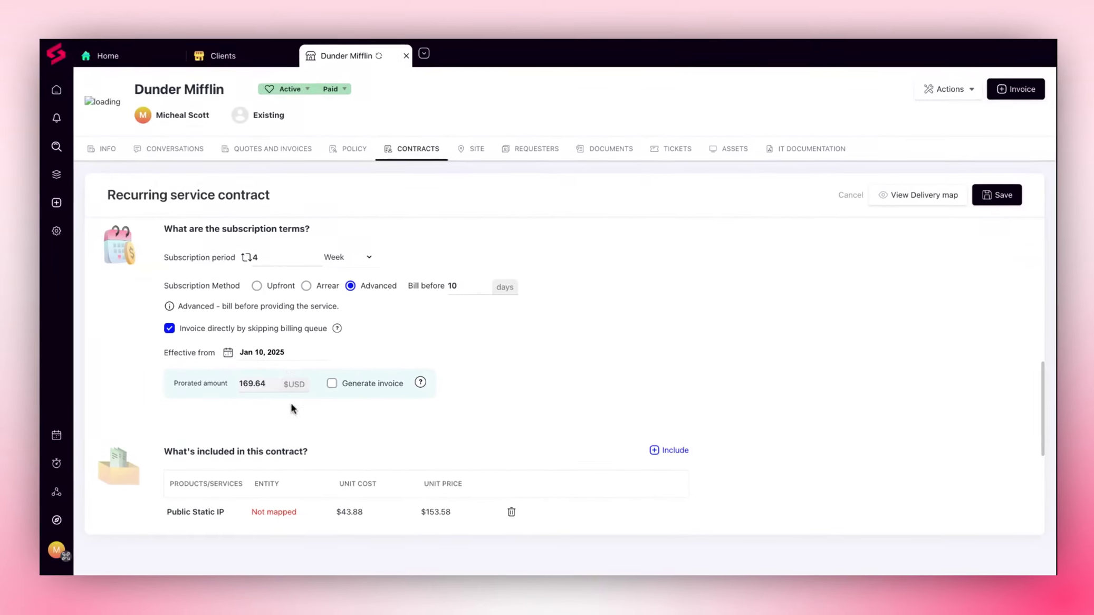
# Enable invoice generation for the prorated amount in the subscription terms
pyautogui.scroll(-1, 365, 420)
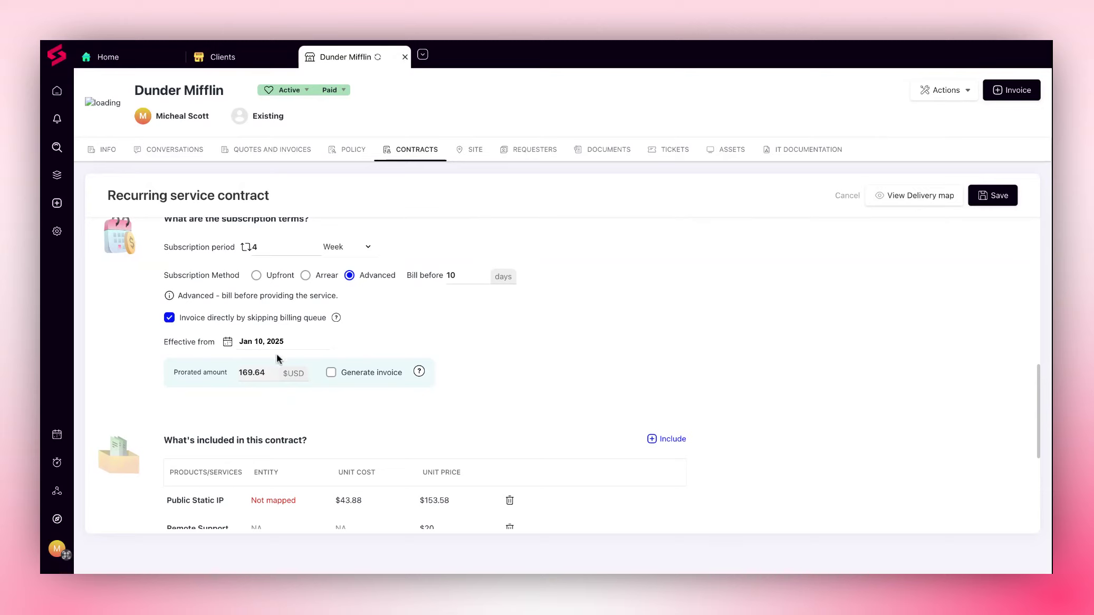
pyautogui.scroll(-1, 276, 375)
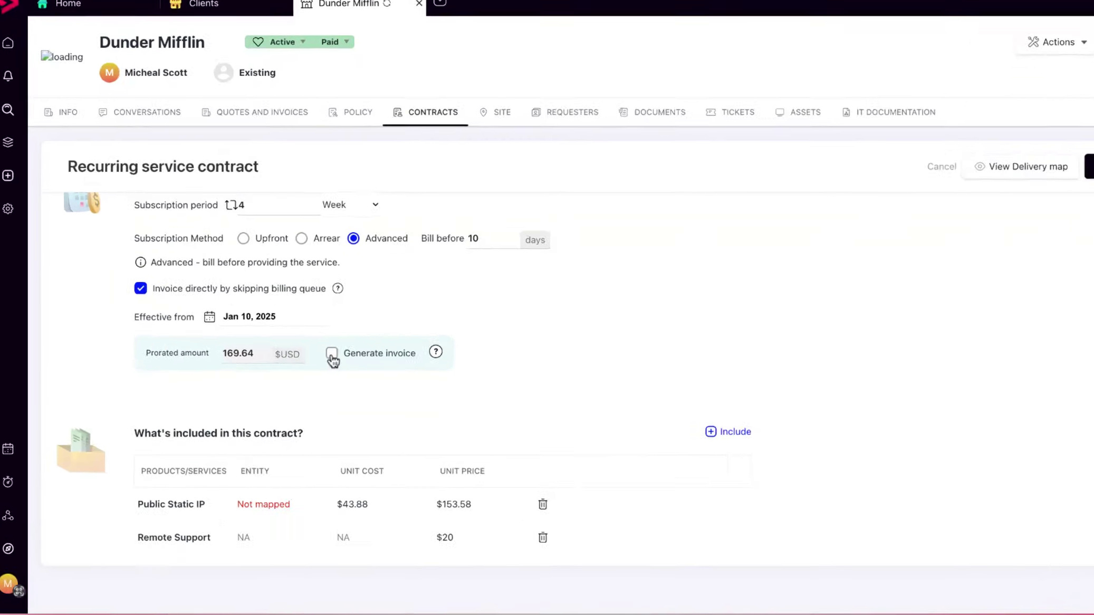
pyautogui.click(333, 355)
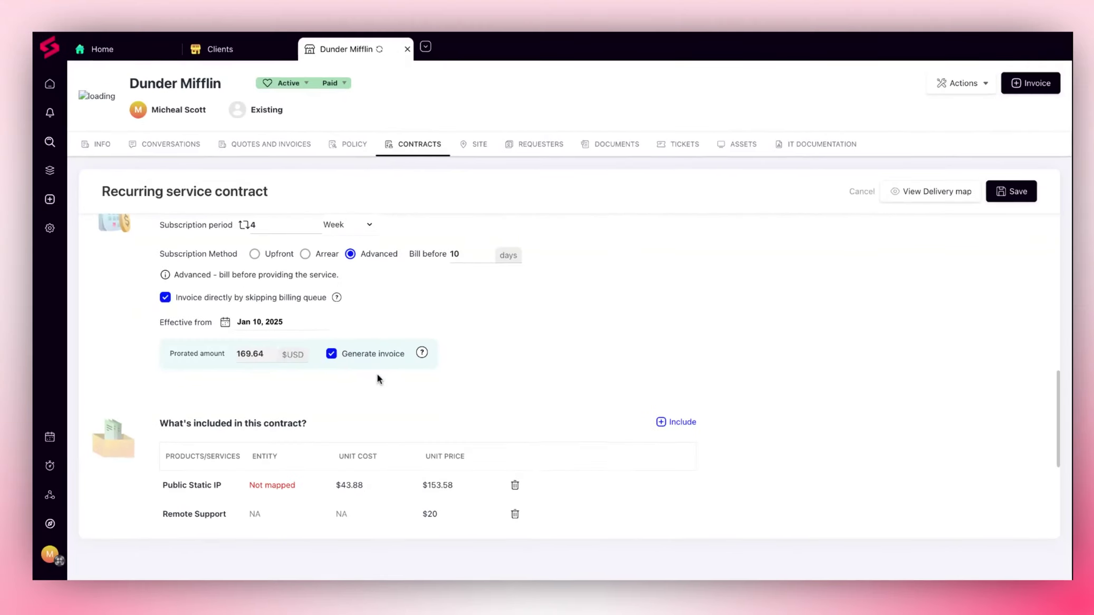
# Remove Public Static IP from the contract's included products and services and include AntiVirus from the service catalog
pyautogui.scroll(-3, 375, 373)
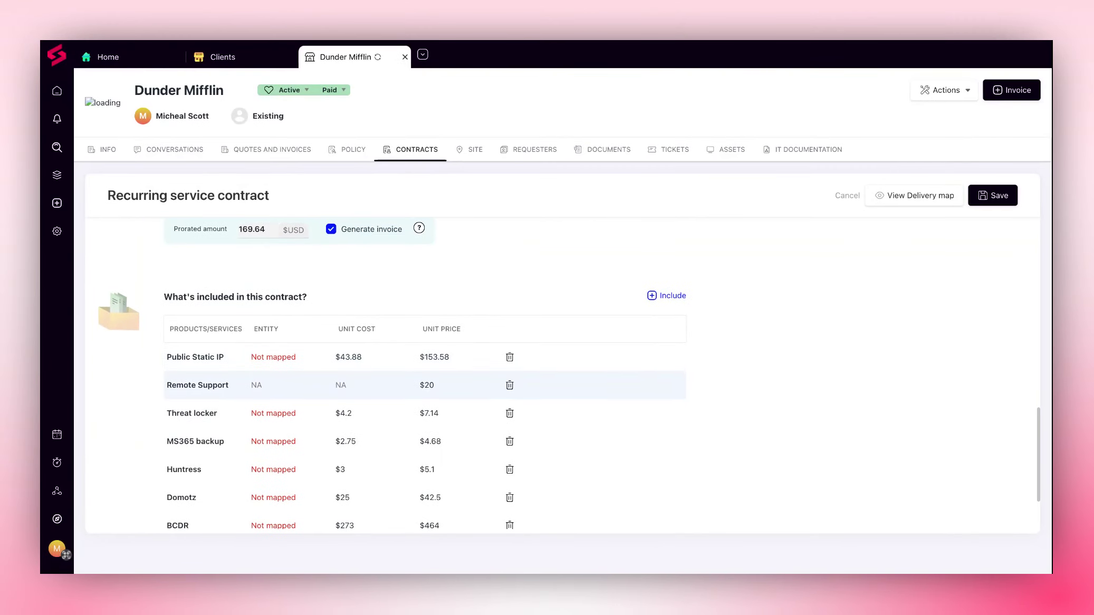
pyautogui.scroll(-1, 375, 373)
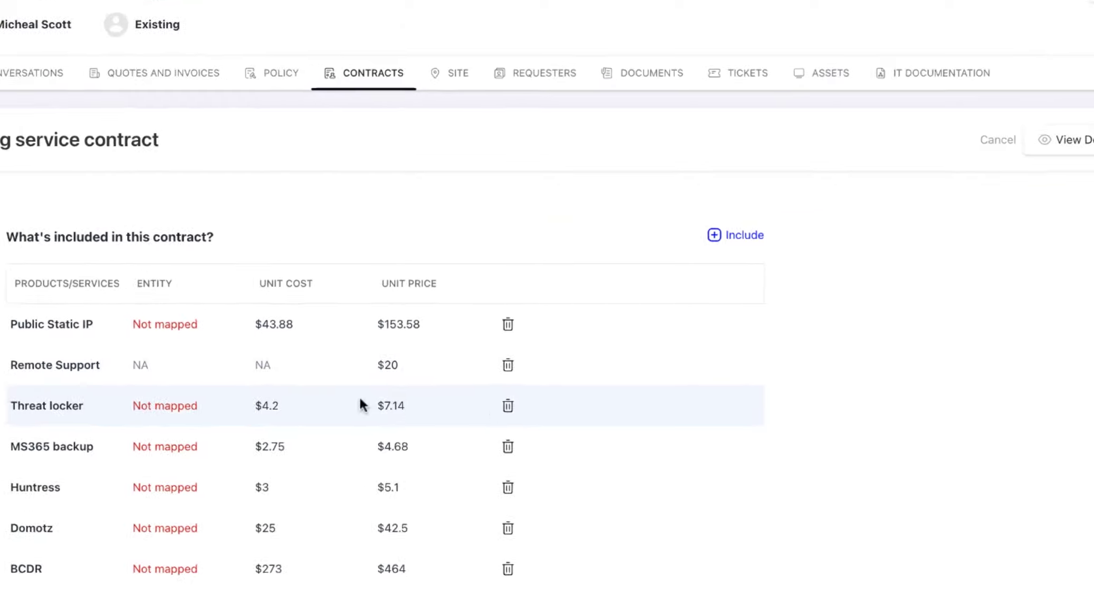
pyautogui.click(511, 323)
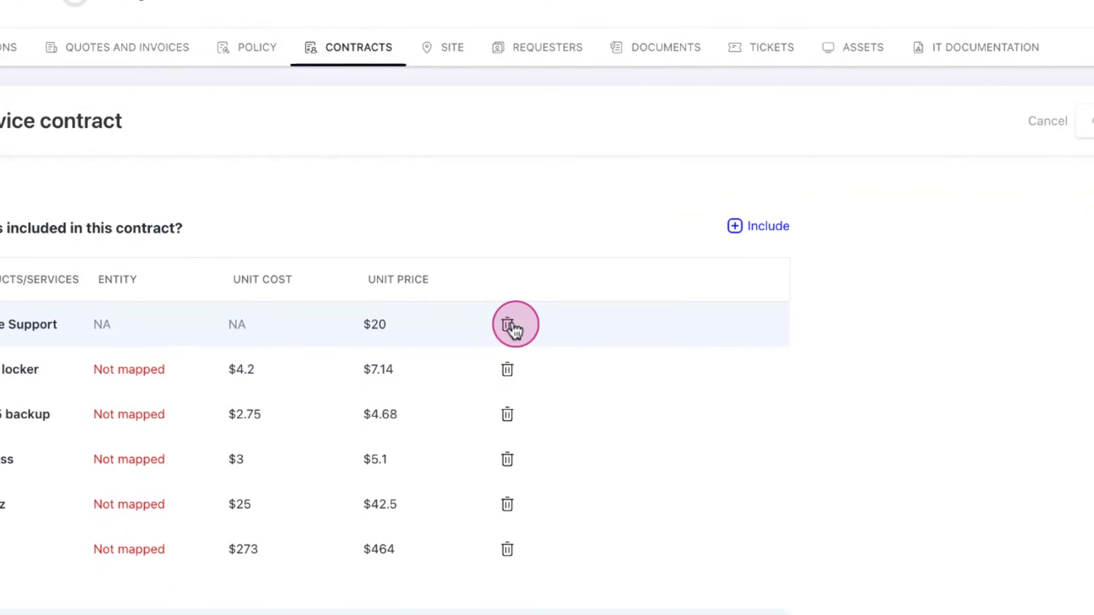
pyautogui.click(739, 227)
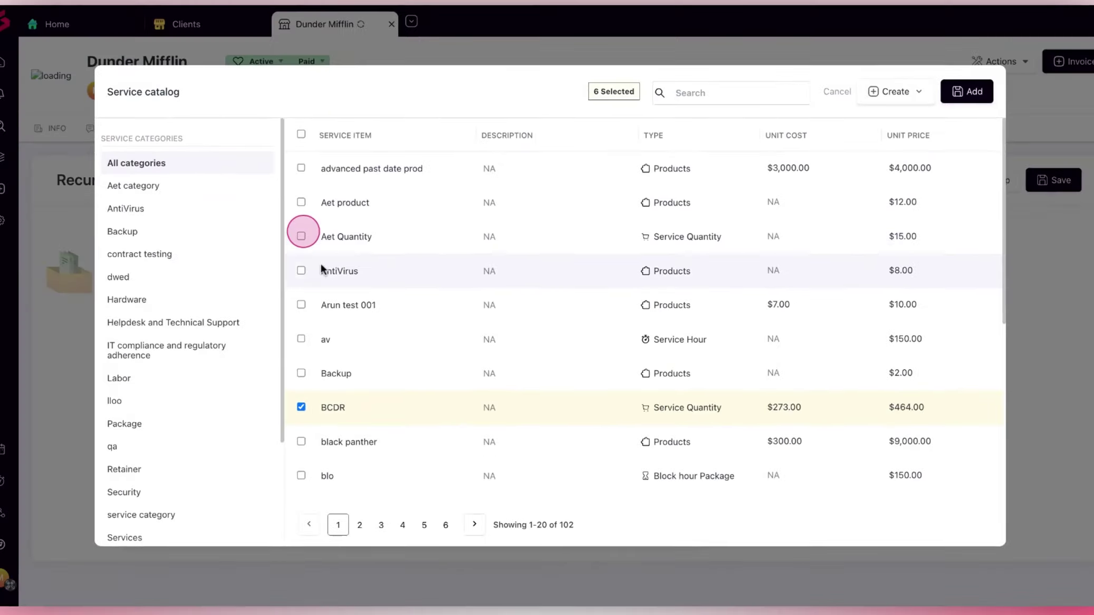
pyautogui.click(211, 249)
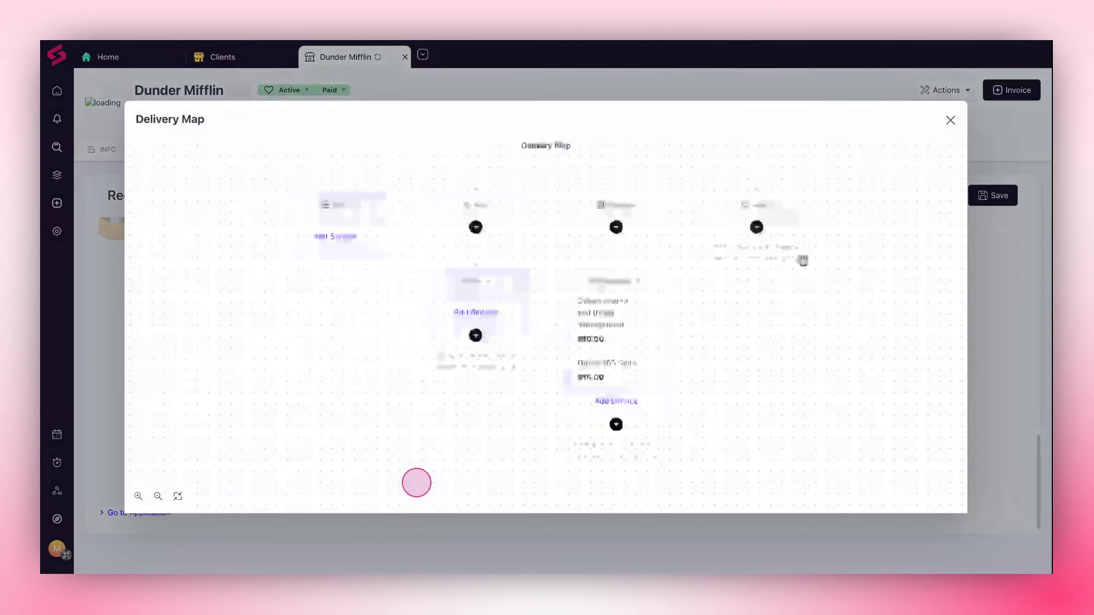
# Look over the contract's delivery map and its mapped groups and services, and close it
pyautogui.scroll(-4, 912, 272)
pyautogui.moveTo(891, 307); pyautogui.dragTo(476, 301)
pyautogui.moveTo(897, 477); pyautogui.dragTo(636, 403)
pyautogui.click(757, 229)
pyautogui.click(682, 120)
pyautogui.click(953, 121)
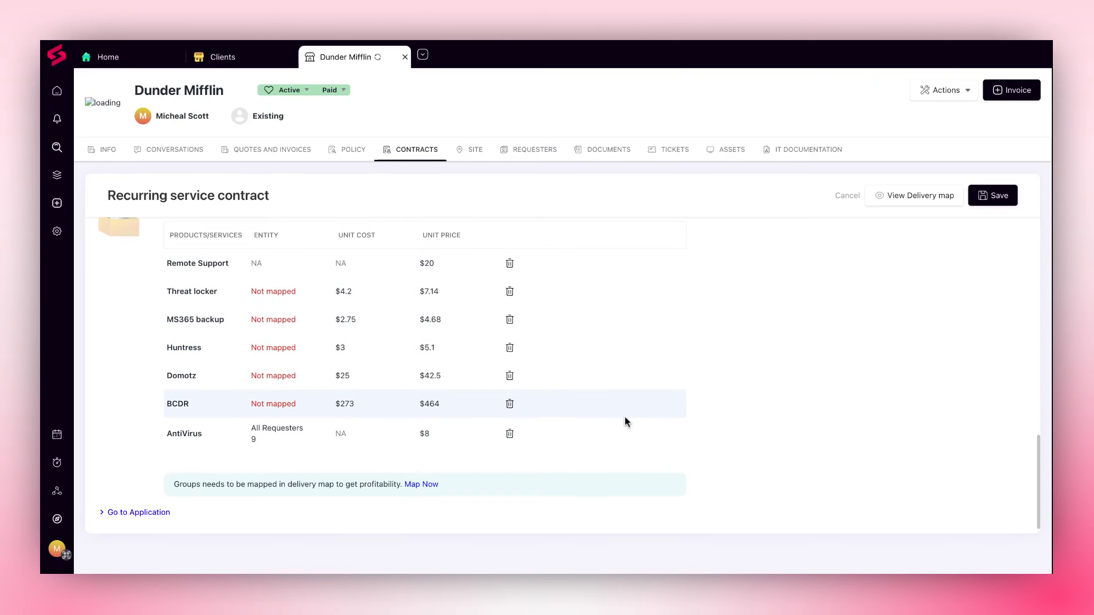
# In the Application stage, add a ticket condition so the contract applies when Ticket priority is High
pyautogui.click(153, 513)
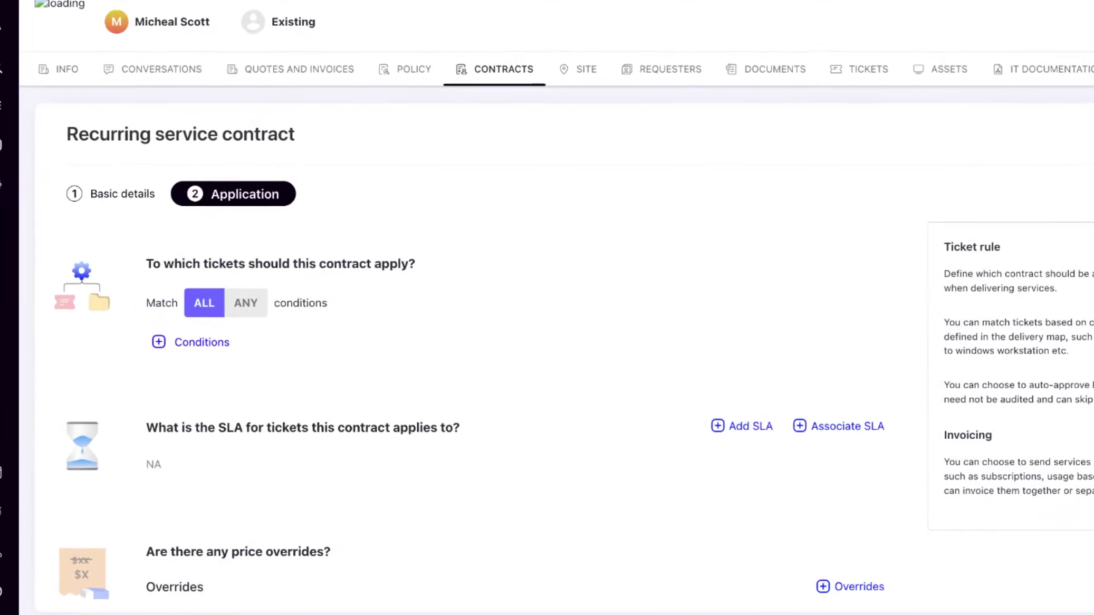
pyautogui.click(203, 344)
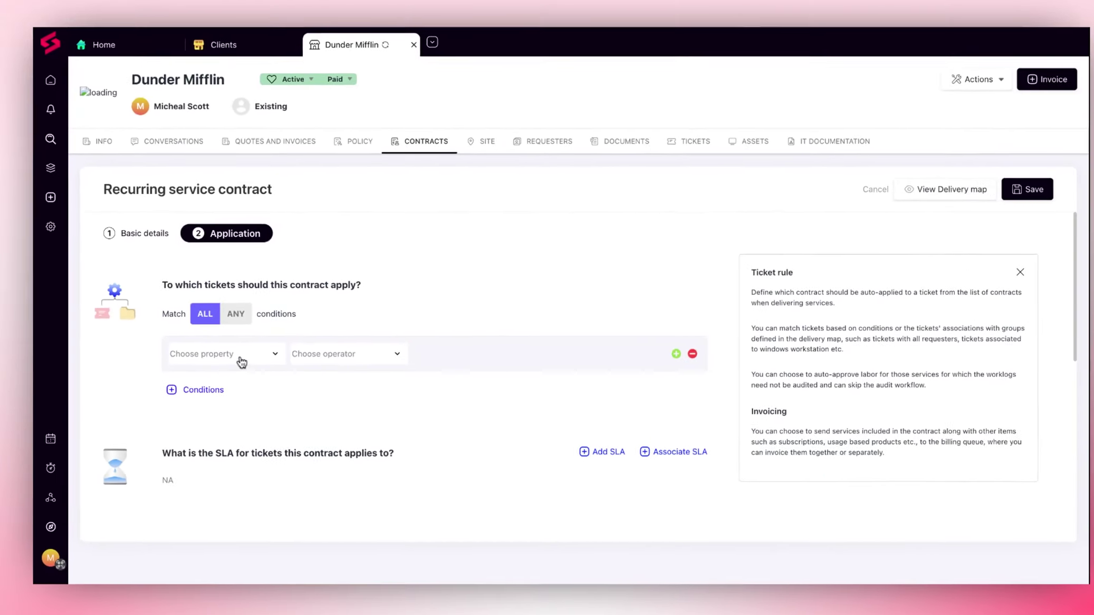
pyautogui.click(258, 366)
pyautogui.click(441, 354)
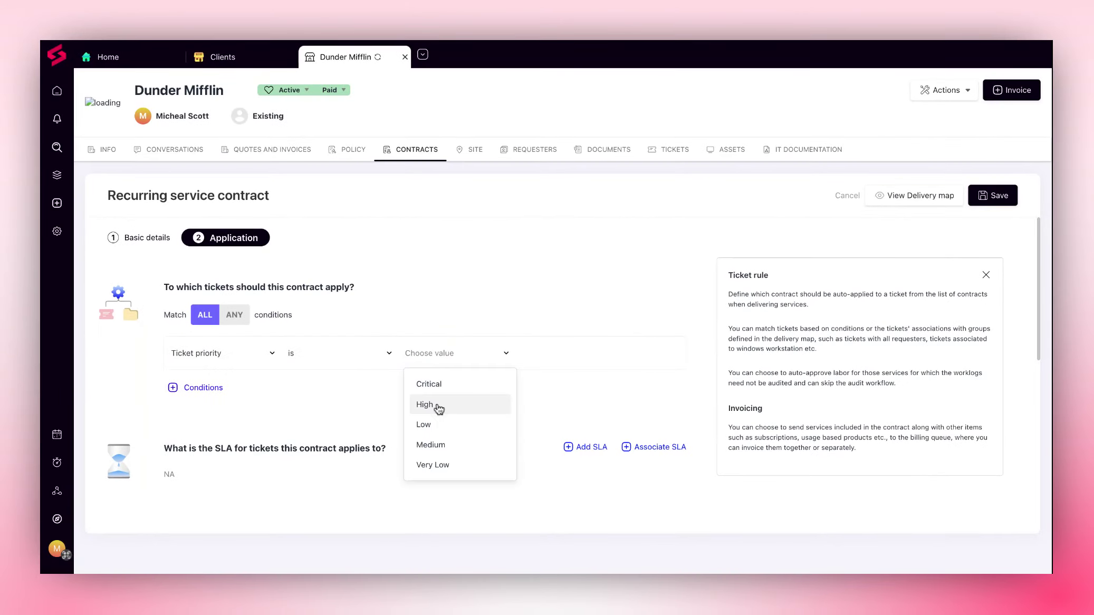
pyautogui.click(439, 408)
pyautogui.scroll(-2, 352, 404)
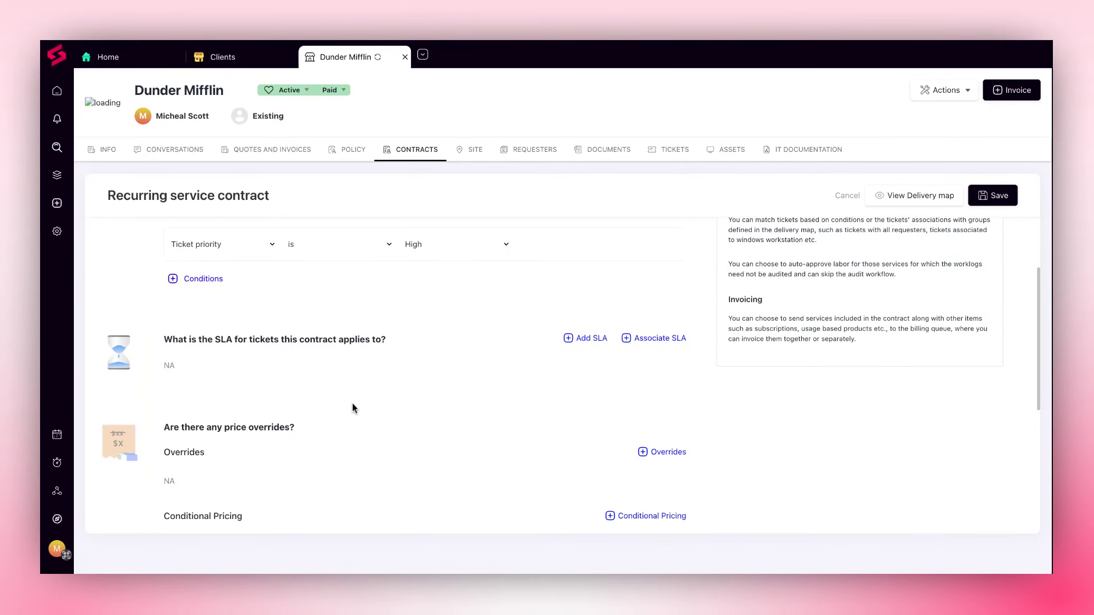
pyautogui.scroll(1, 276, 391)
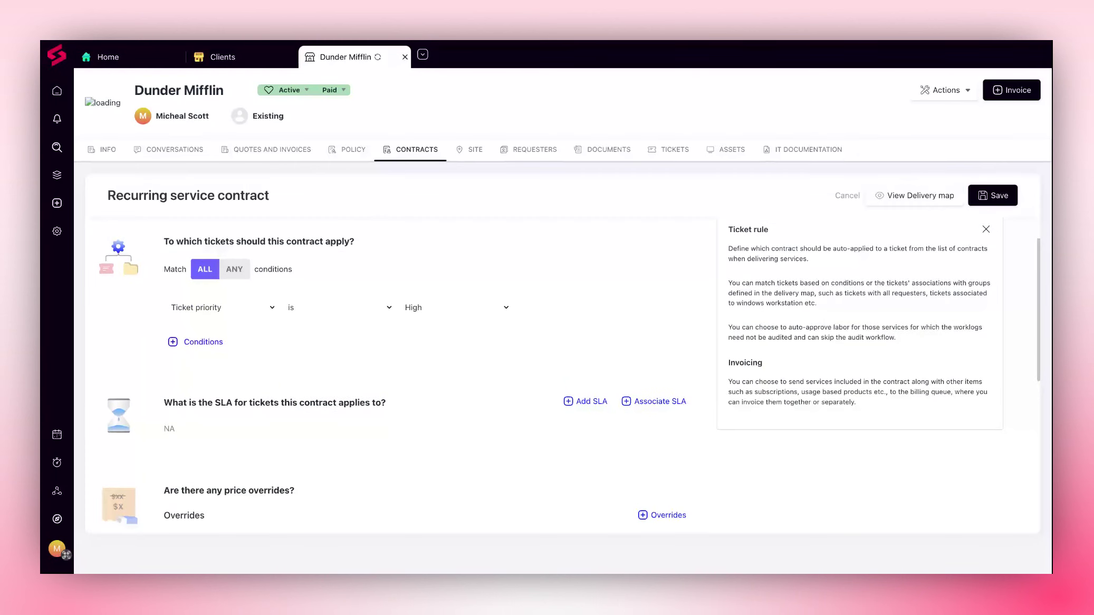
# Associate the Dunder Mifflin SLA with the tickets this contract applies to
pyautogui.scroll(-1, 528, 369)
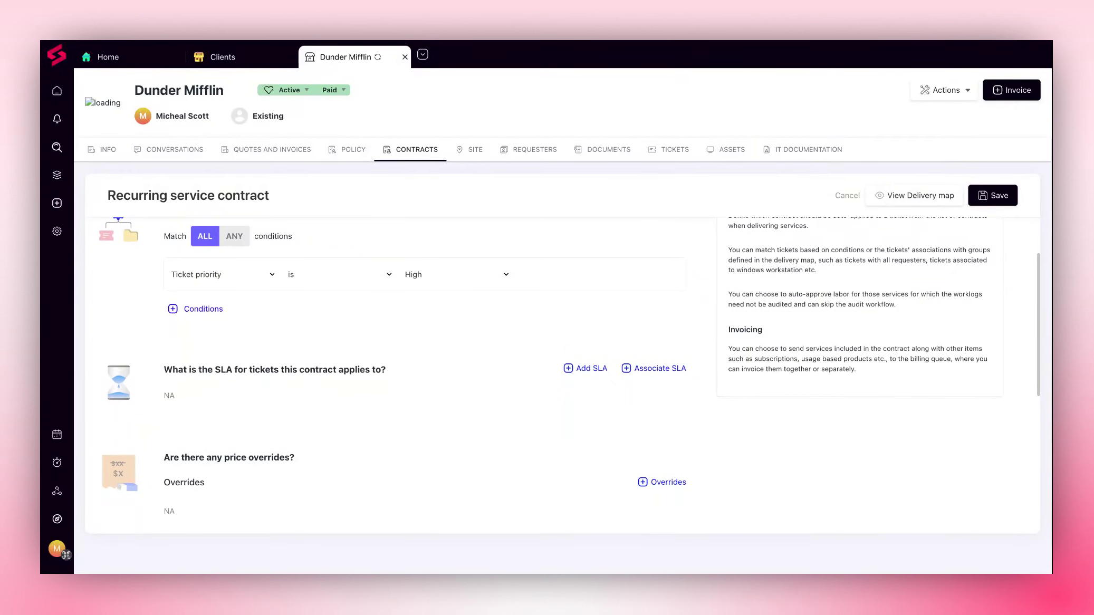
pyautogui.click(648, 370)
pyautogui.click(799, 179)
pyautogui.click(1016, 69)
pyautogui.scroll(-3, 507, 369)
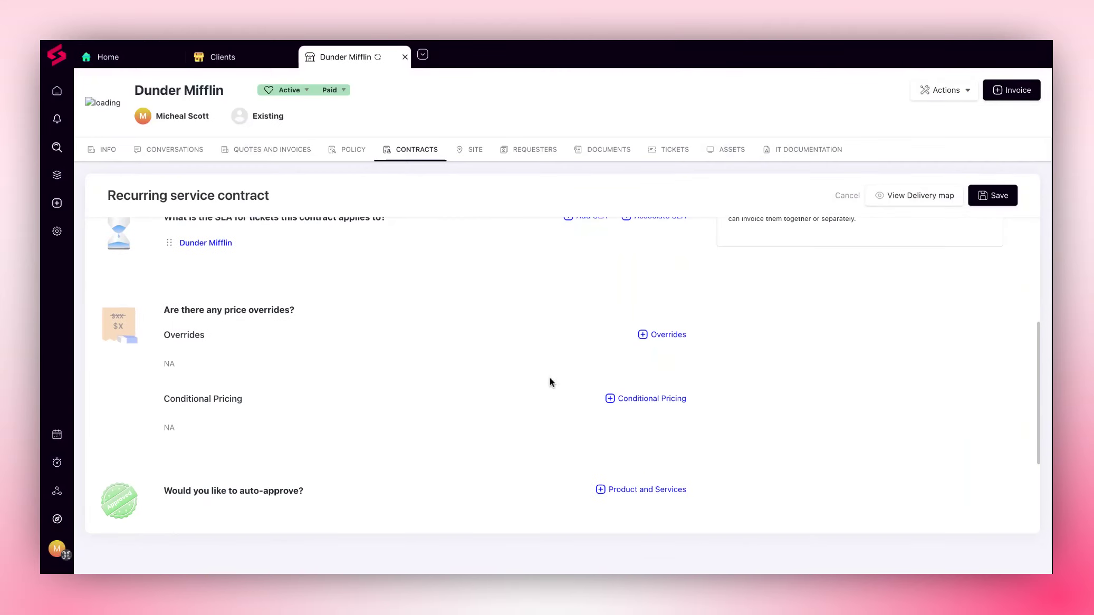
# Create a price override for the Remote Support service with the discount type Use percentage
pyautogui.click(658, 340)
pyautogui.click(277, 196)
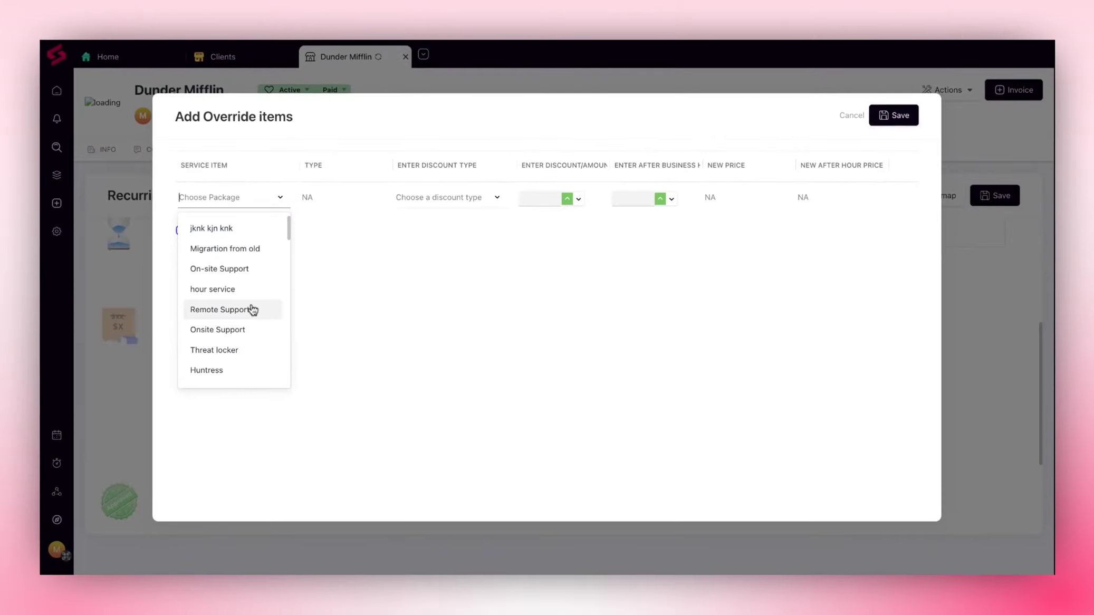
pyautogui.click(251, 310)
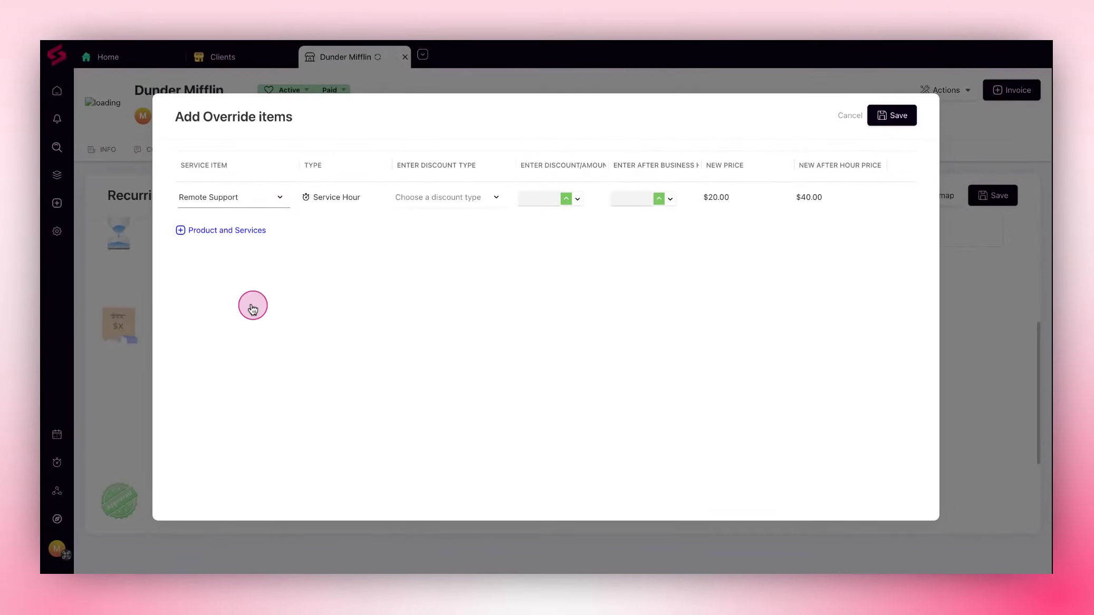
pyautogui.click(446, 198)
pyautogui.click(436, 229)
# Set the Remote Support override to a 10% increase and 5% after business hours, and save it
pyautogui.click(537, 199)
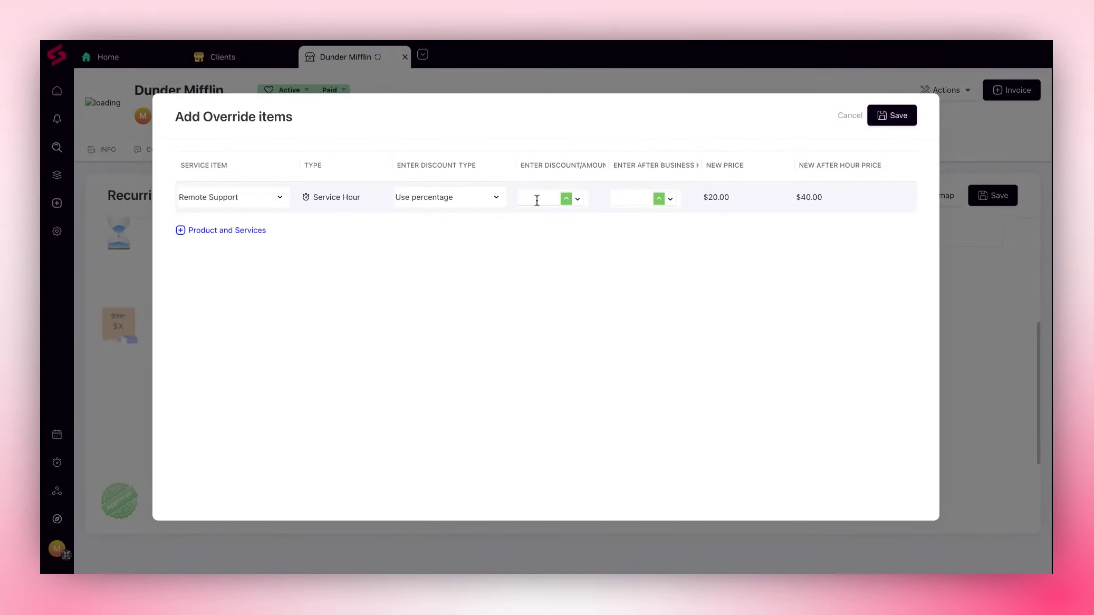
pyautogui.write('10')
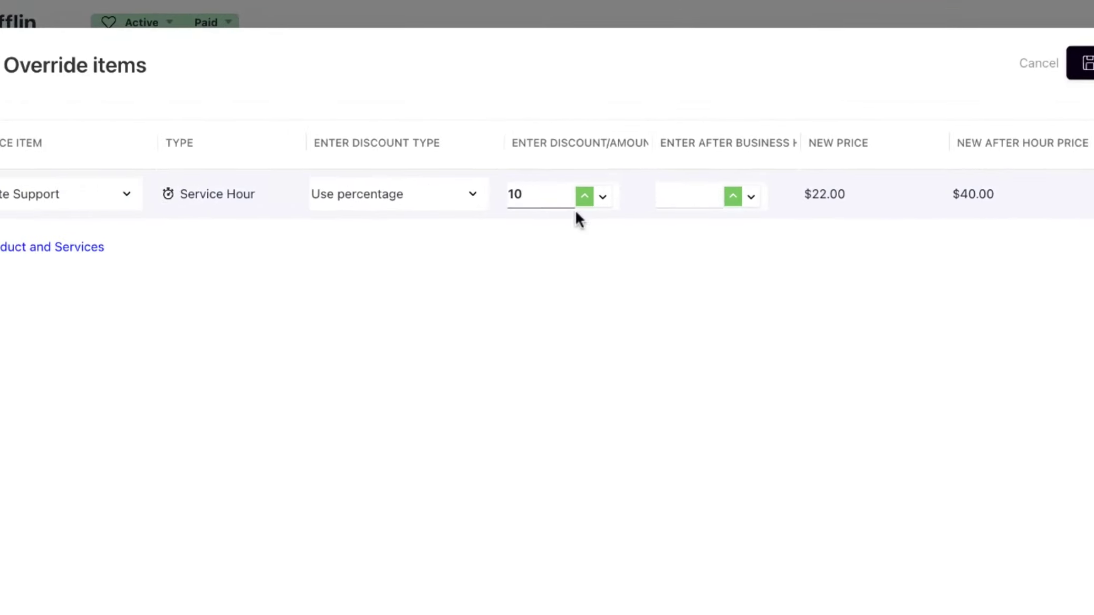
pyautogui.click(679, 194)
pyautogui.write('5')
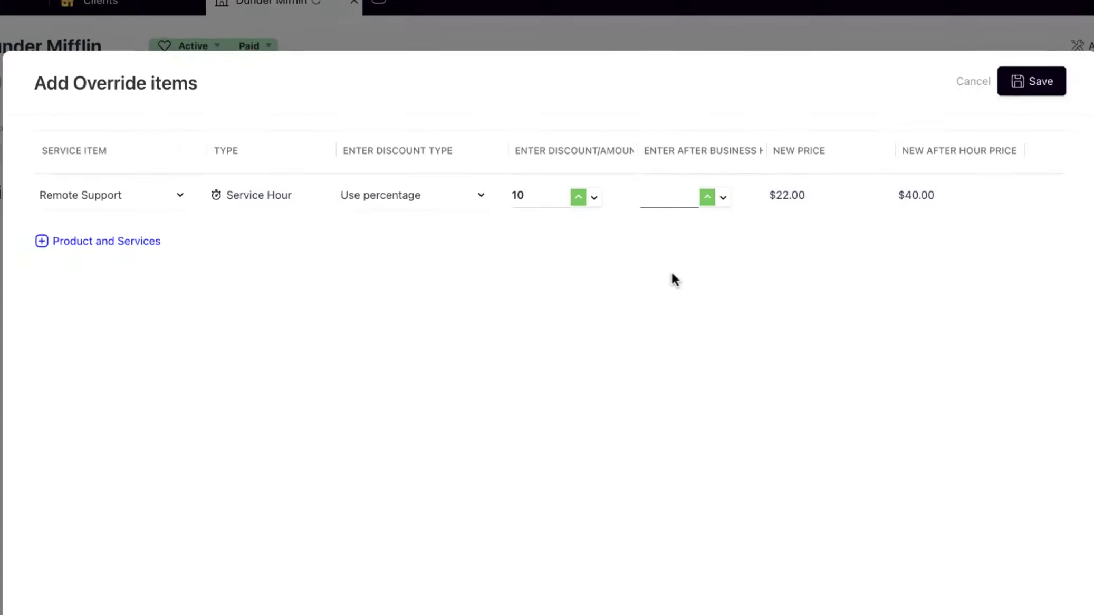
pyautogui.click(892, 115)
# Add AntiVirus to the contract's auto-approved products and services
pyautogui.scroll(-4, 640, 321)
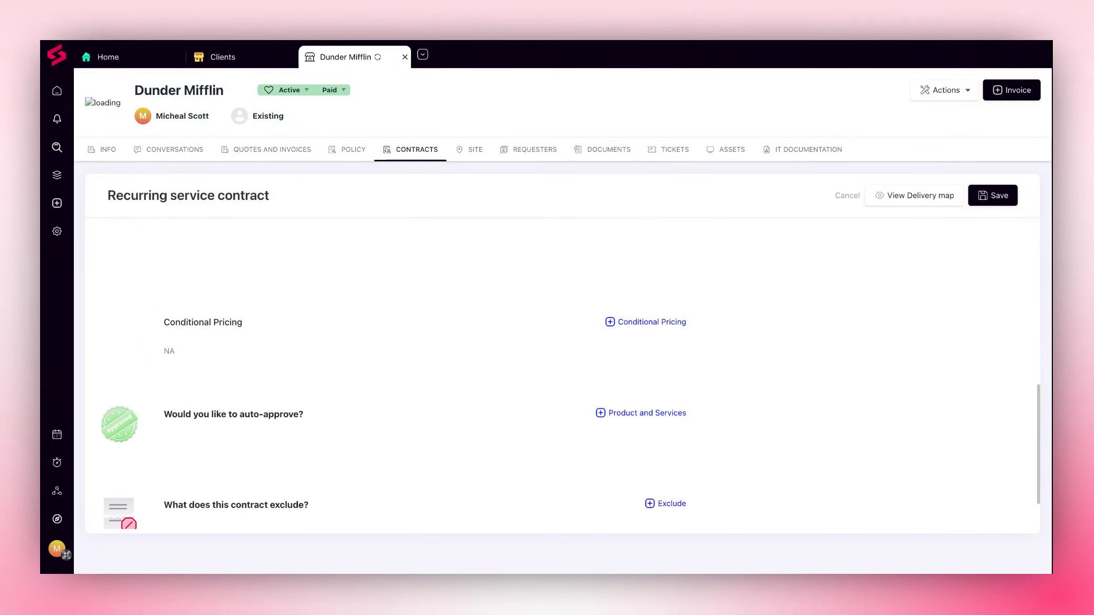
pyautogui.click(647, 412)
pyautogui.click(327, 241)
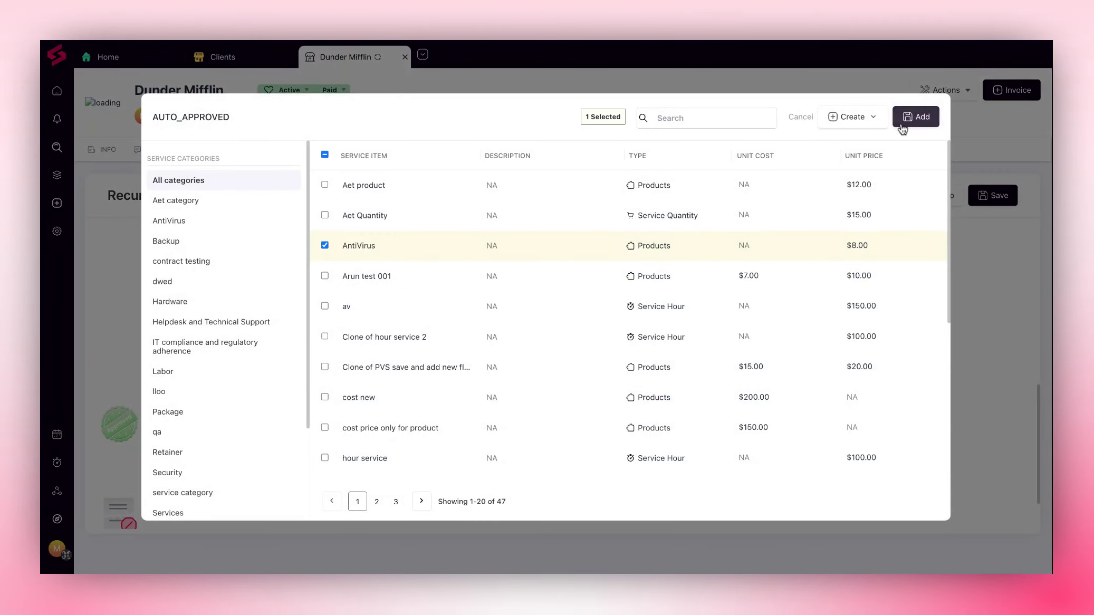
pyautogui.click(907, 117)
pyautogui.click(645, 320)
pyautogui.click(850, 115)
# Add the item "Migrartion from old" to the contract's exclusions and save the recurring service contract
pyautogui.scroll(-2, 549, 420)
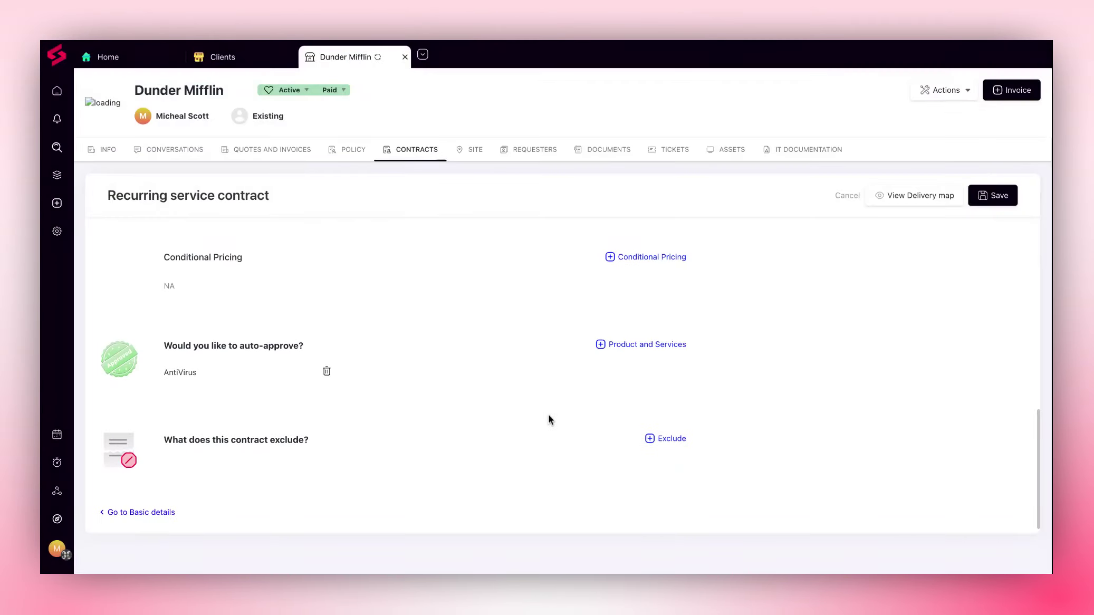
pyautogui.click(667, 436)
pyautogui.scroll(-8, 481, 413)
pyautogui.click(325, 434)
pyautogui.click(919, 115)
pyautogui.click(1009, 196)
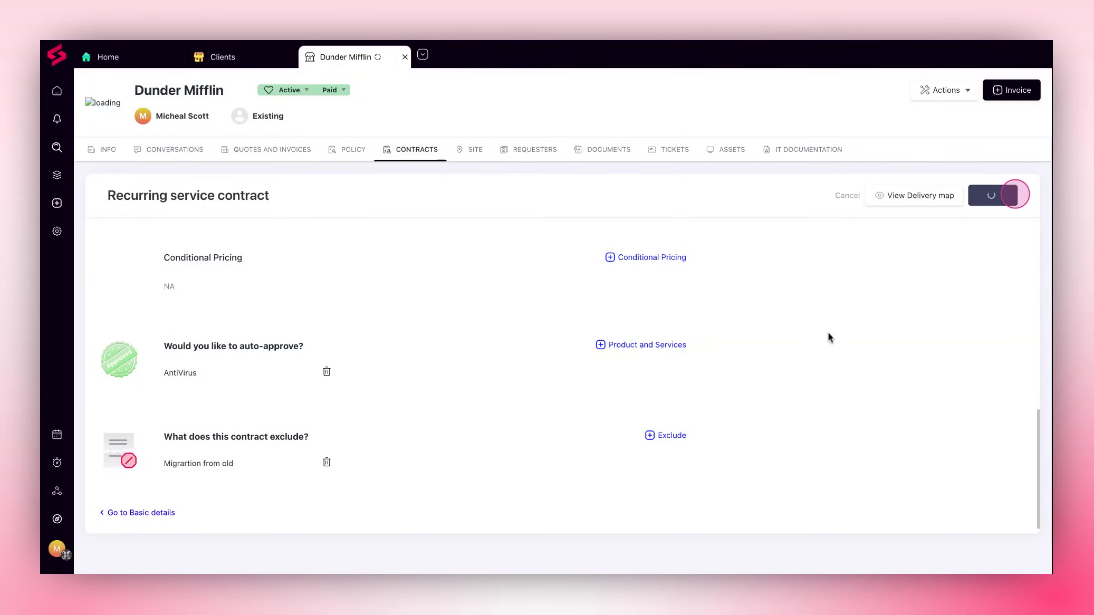